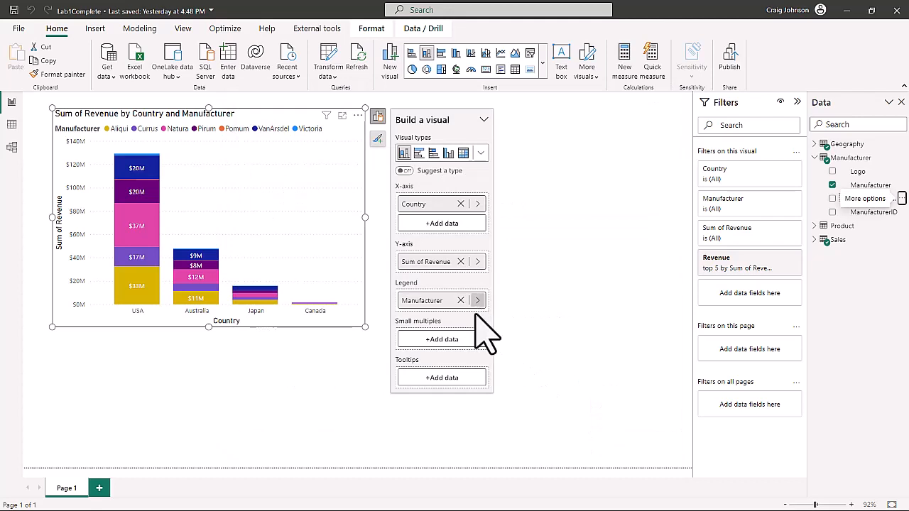
- Replace Manufacturer with the Manufacturer Groups field as the column chart's legend
click(460, 300)
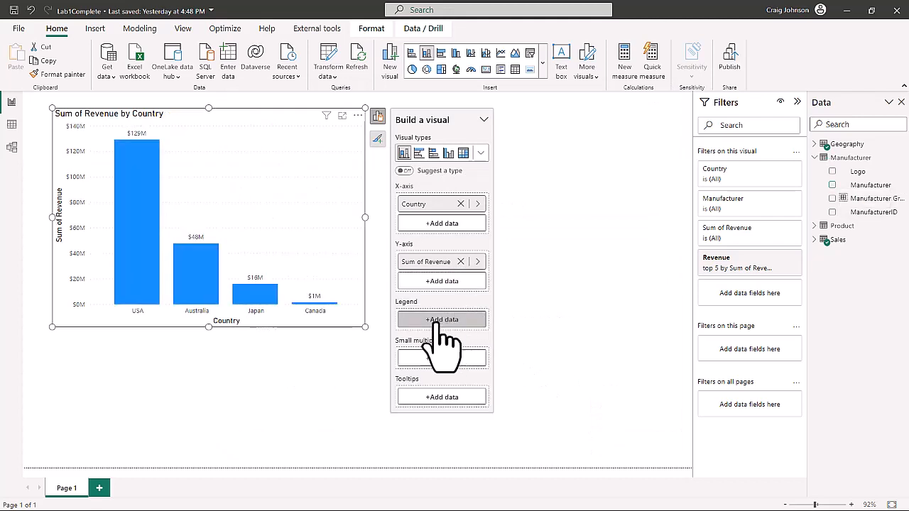
click(442, 318)
click(508, 126)
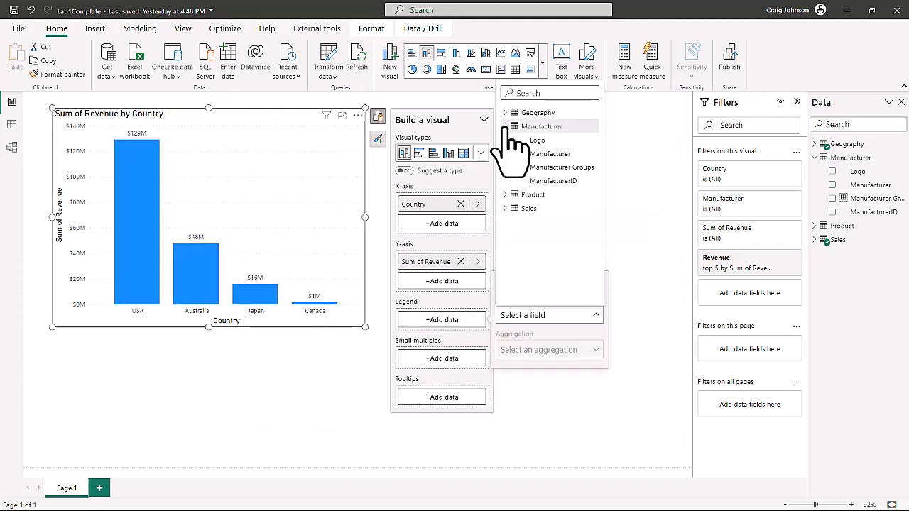
click(552, 168)
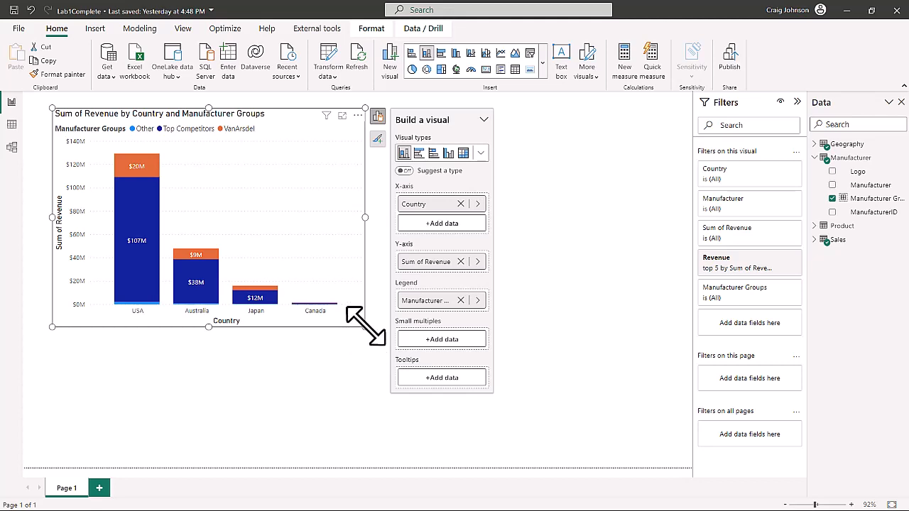
- Shrink the column chart slightly, and place a slightly enlarged empty treemap visual to the right of it
drag(365, 326, 336, 315)
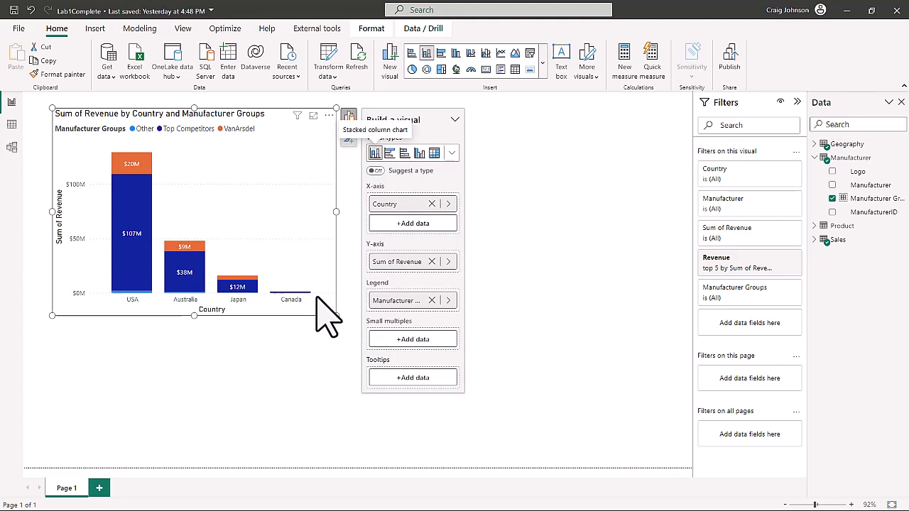
click(567, 248)
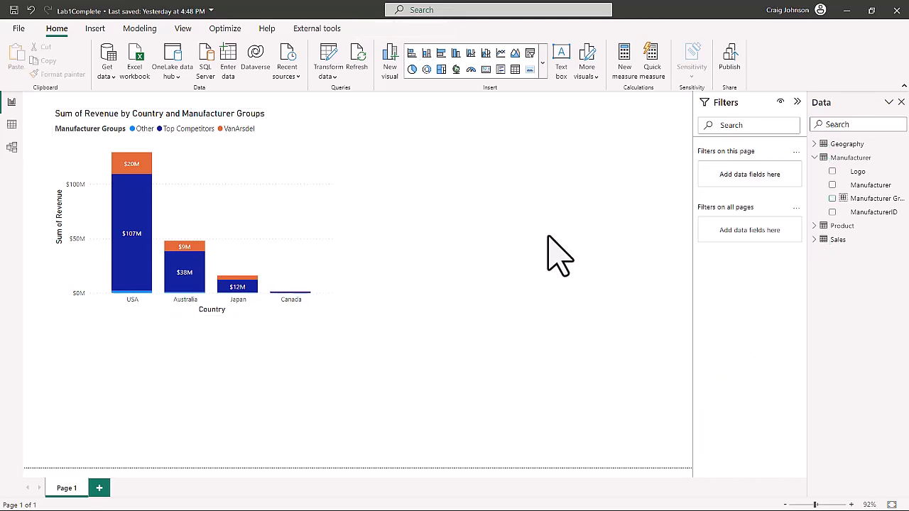
click(440, 69)
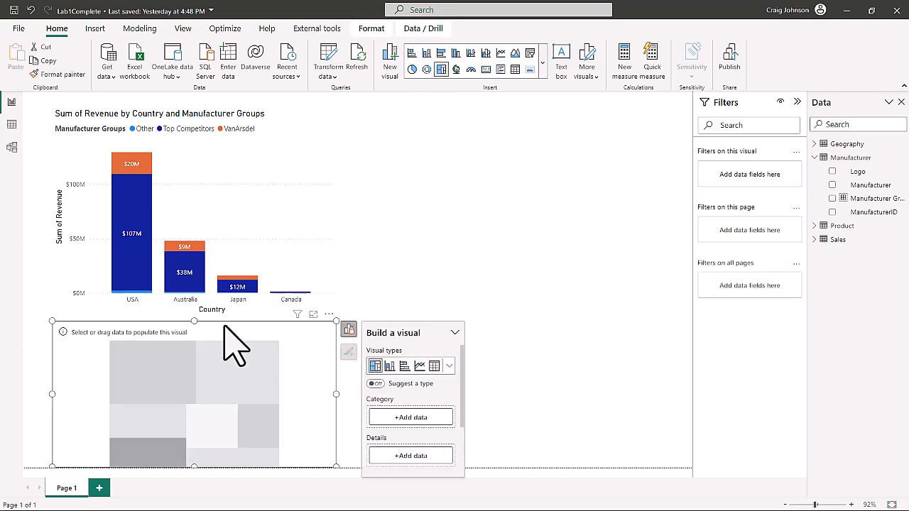
drag(234, 345, 525, 223)
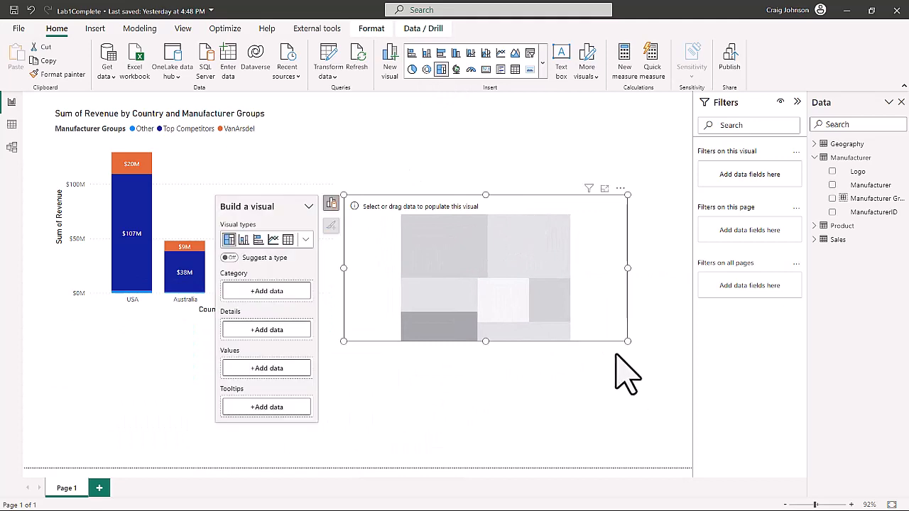
drag(627, 342, 632, 374)
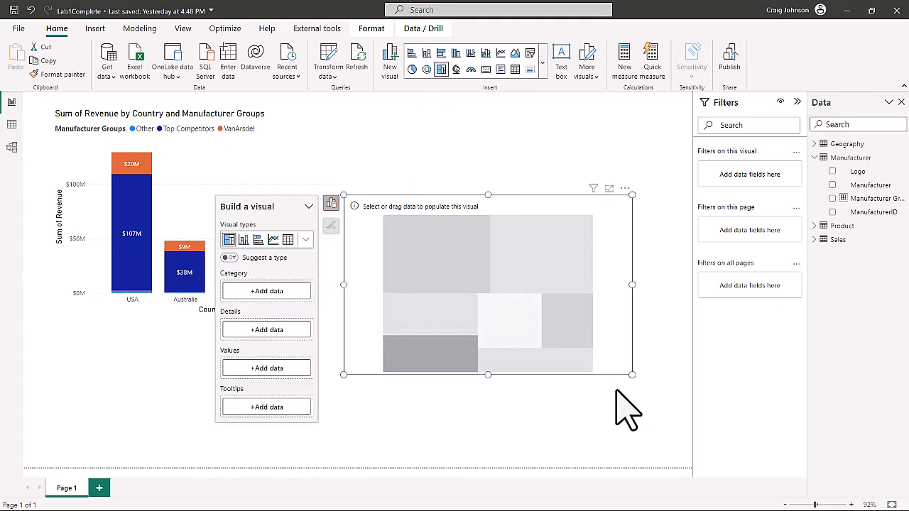
- Fill the treemap with Revenue from the Sales table as its values and Manufacturer as its category
click(261, 368)
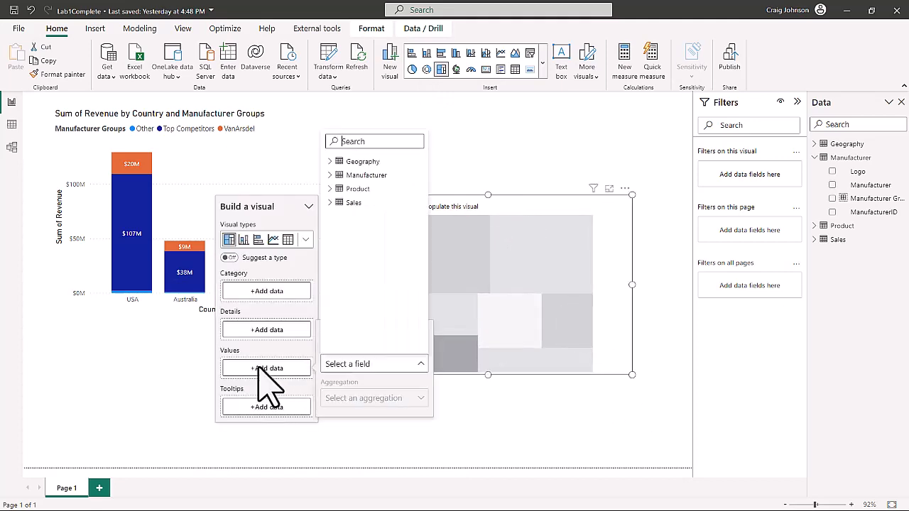
click(330, 203)
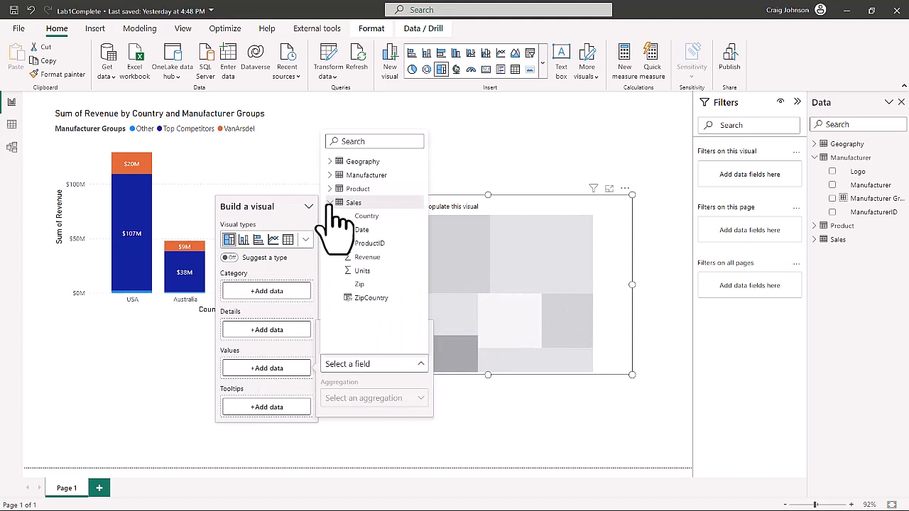
click(365, 257)
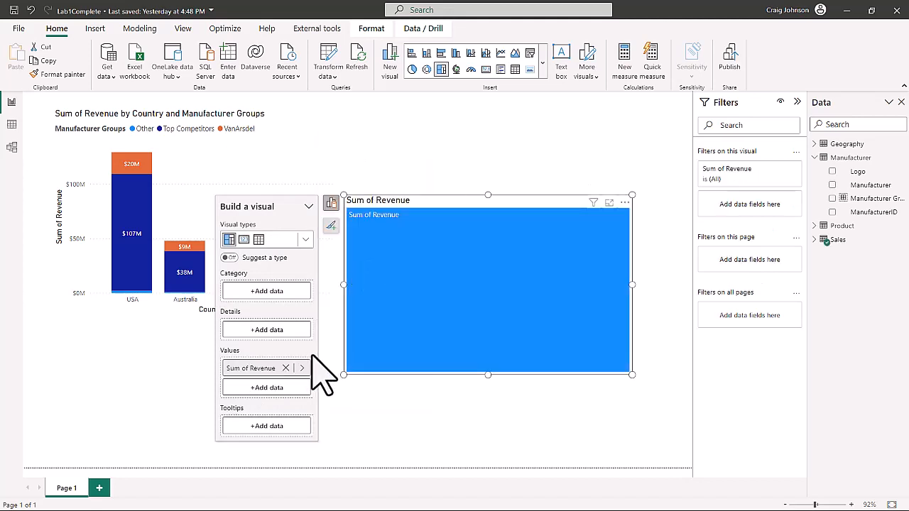
click(252, 291)
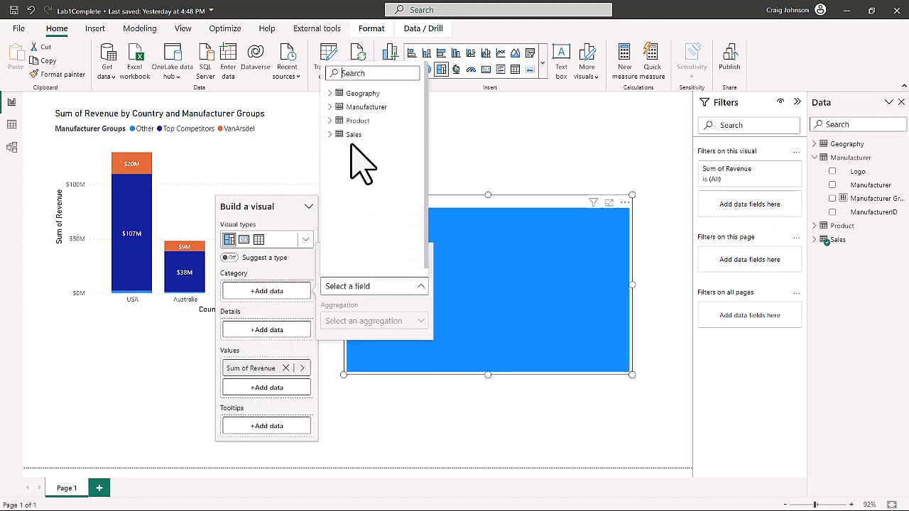
click(330, 107)
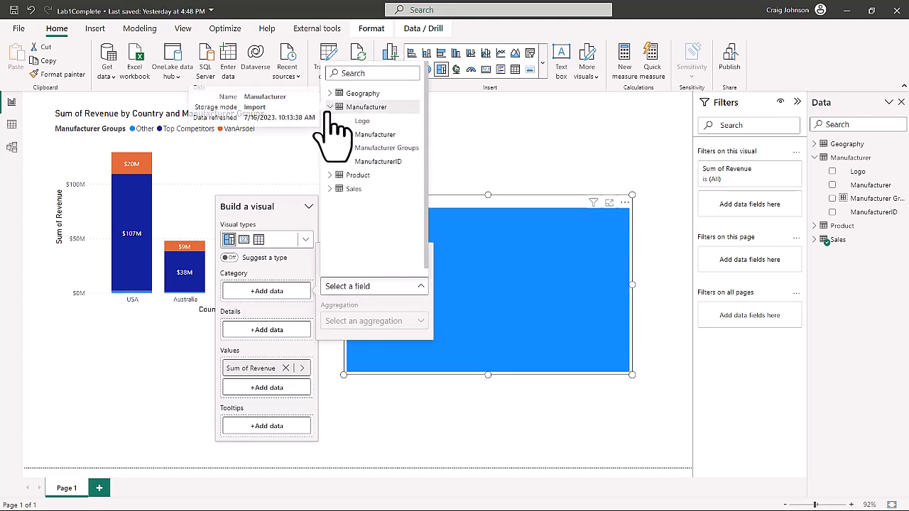
click(375, 134)
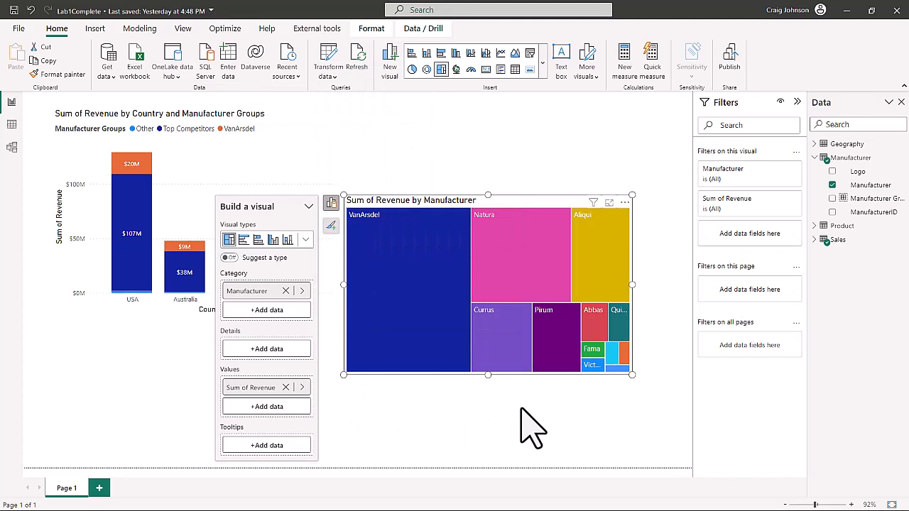
click(595, 433)
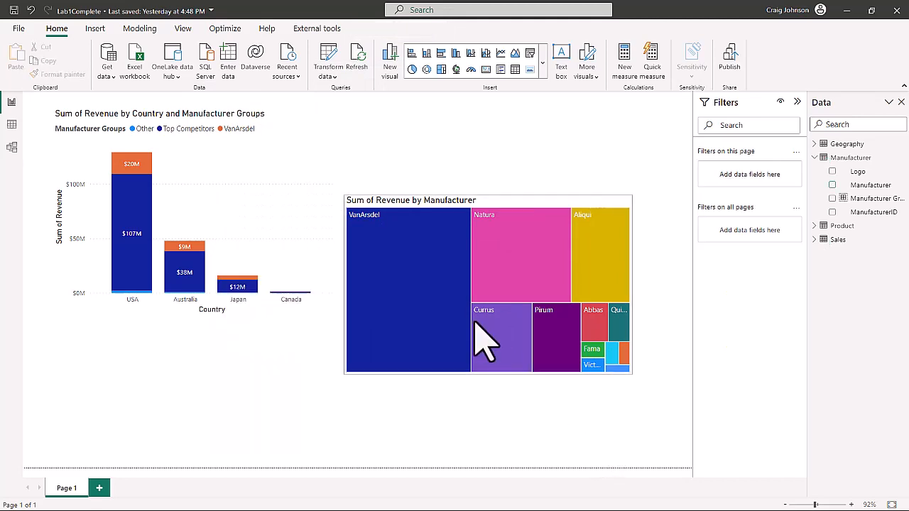
- Cross-highlight the column chart by VanArsdel from the treemap, and clear the highlight after viewing it
mouse_move(414, 276)
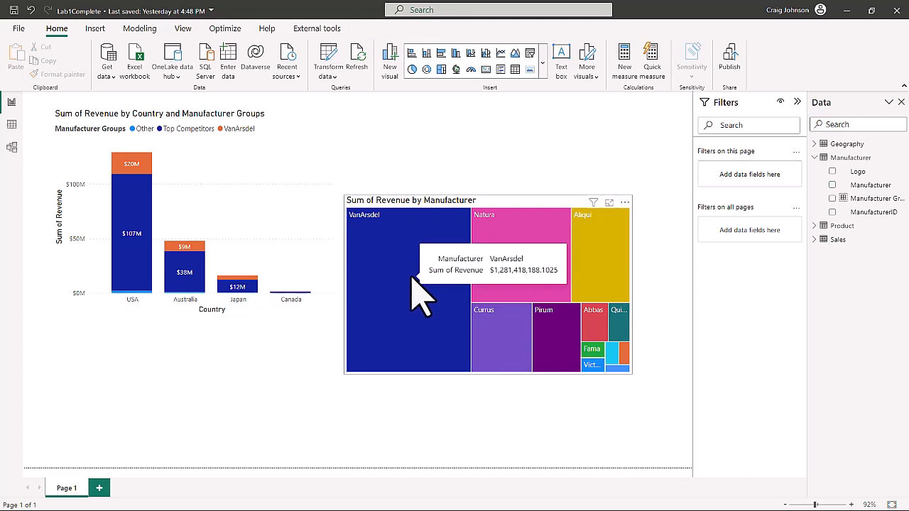
click(414, 293)
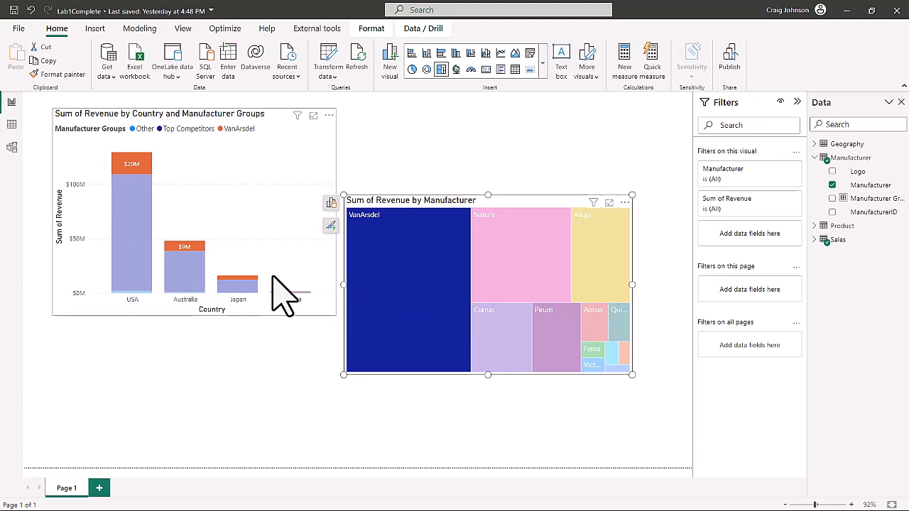
click(412, 279)
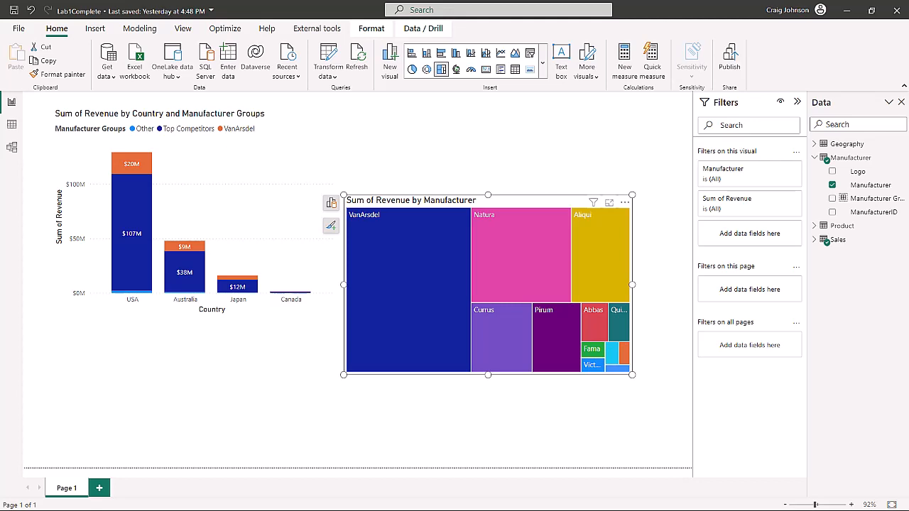
- Show the column chart's data as a table to examine revenue by country and manufacturer group, and return to the report
click(312, 145)
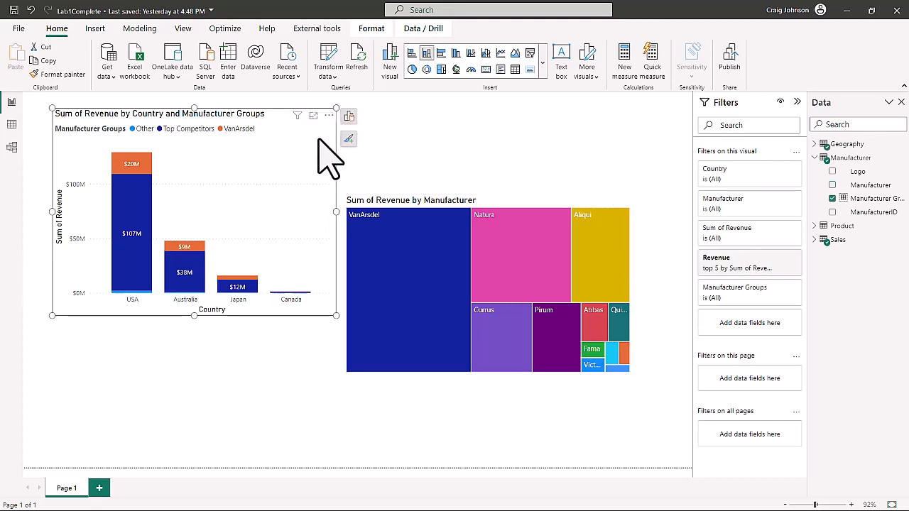
click(329, 115)
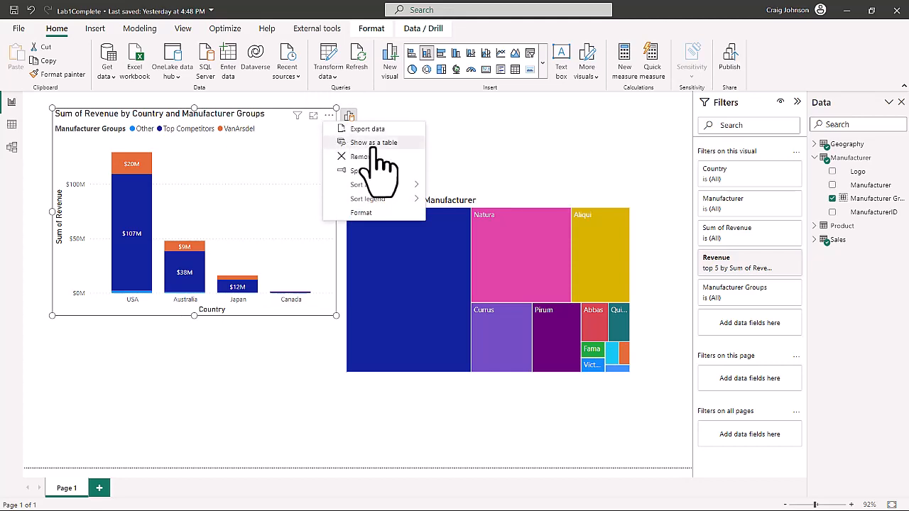
click(372, 141)
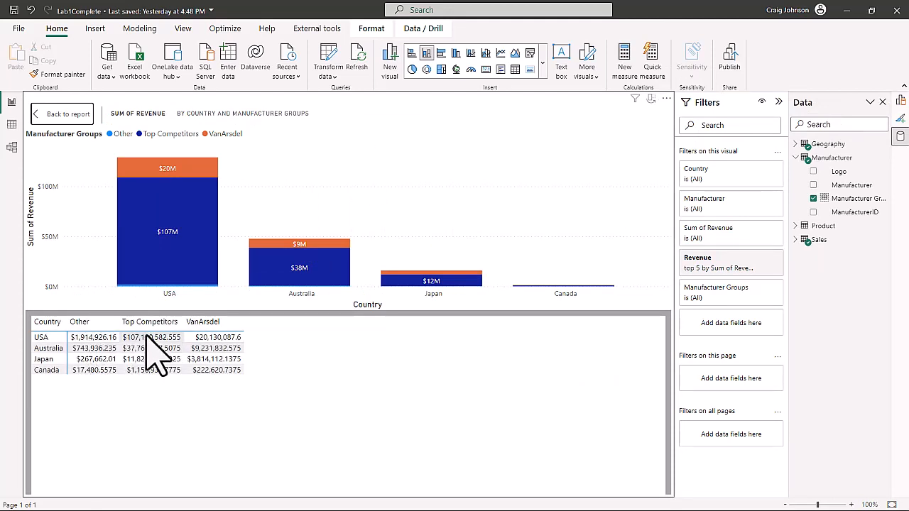
click(63, 115)
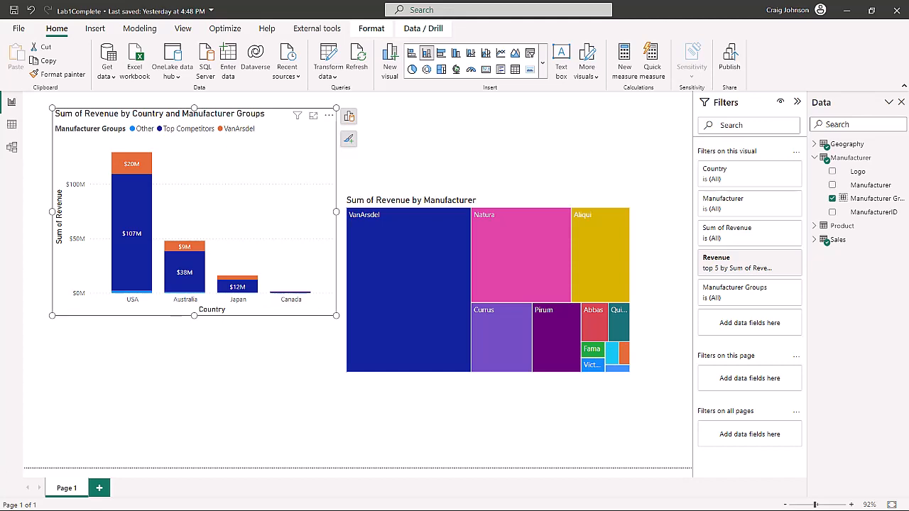
- Add a page-level filter on Manufacturer Groups that keeps only Top Competitors
click(401, 297)
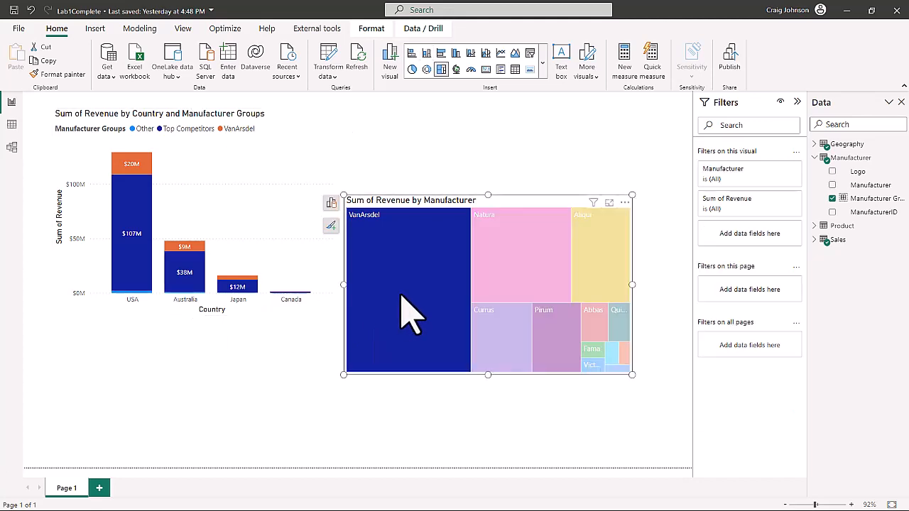
click(402, 297)
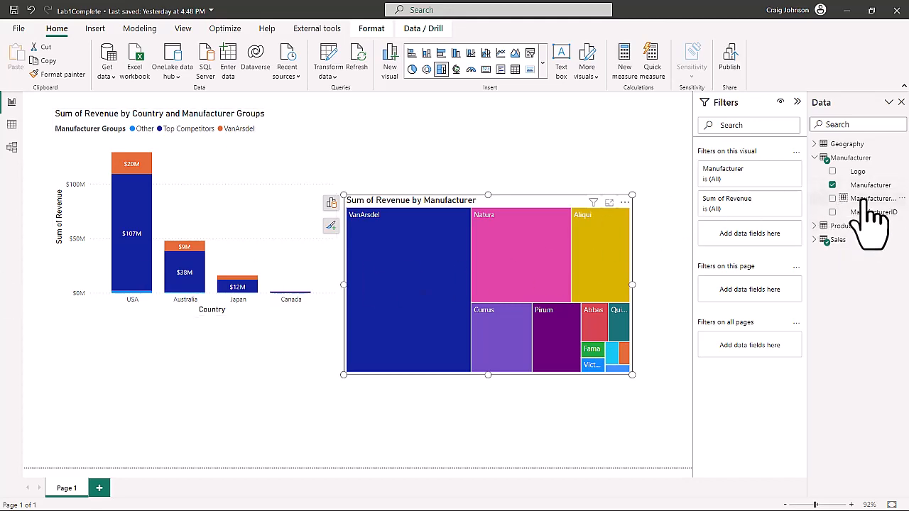
drag(864, 201, 756, 297)
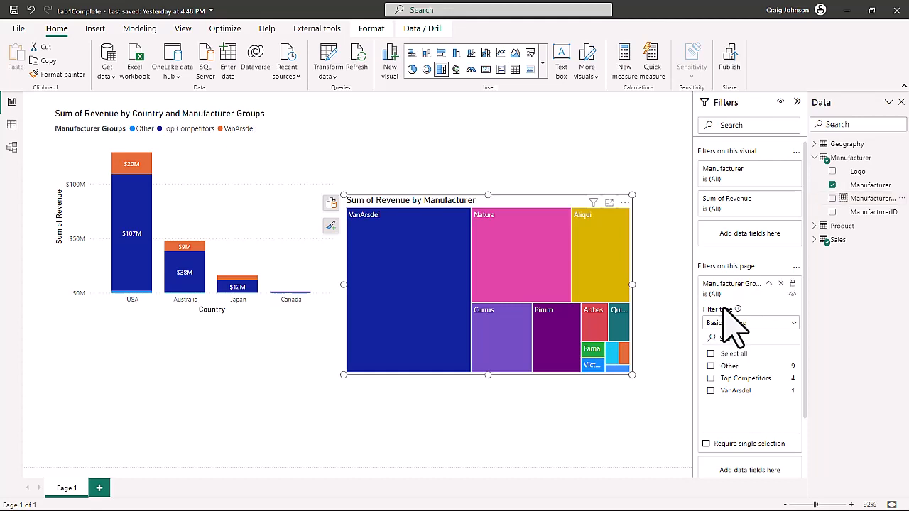
click(710, 378)
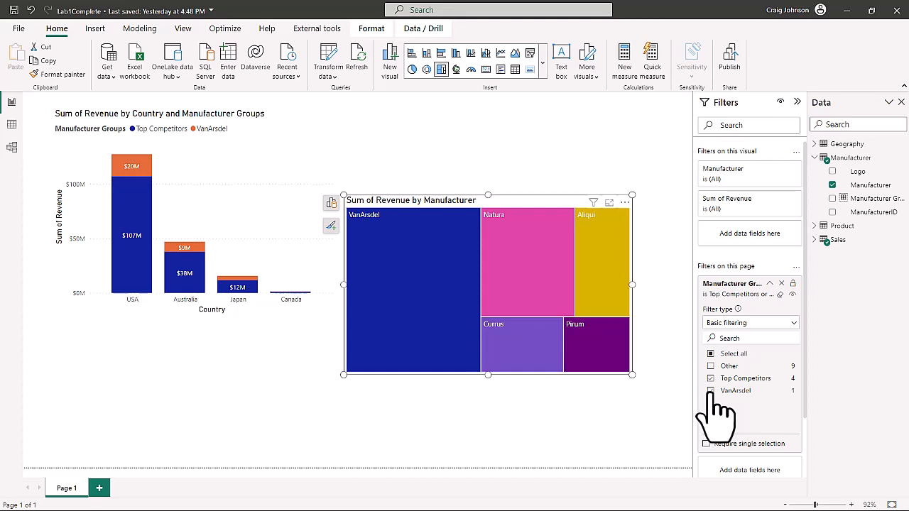
click(710, 391)
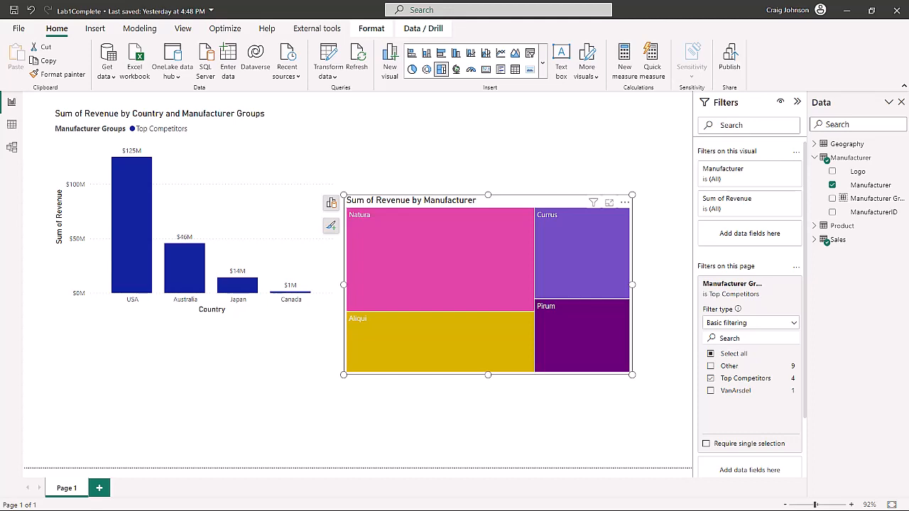
- Move the treemap up to the page's upper edge and reduce the size of both the treemap and the column chart
drag(511, 199, 530, 105)
drag(652, 283, 600, 236)
click(268, 210)
drag(334, 315, 301, 235)
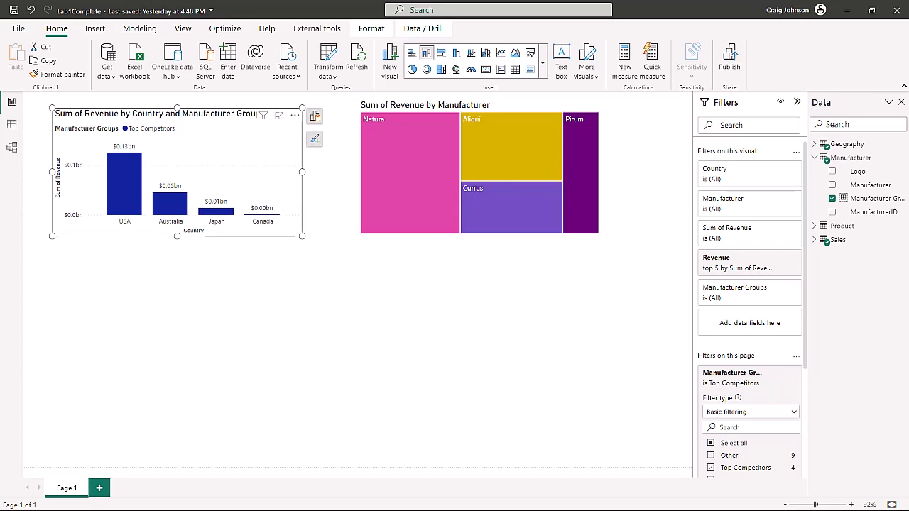
- Expand the Sales table to show its fields, including Date, and save the report
click(814, 240)
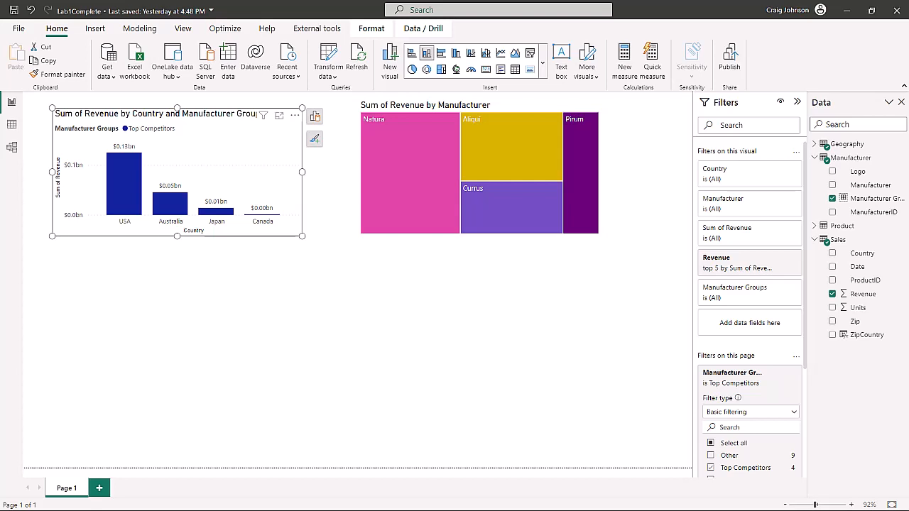
click(861, 242)
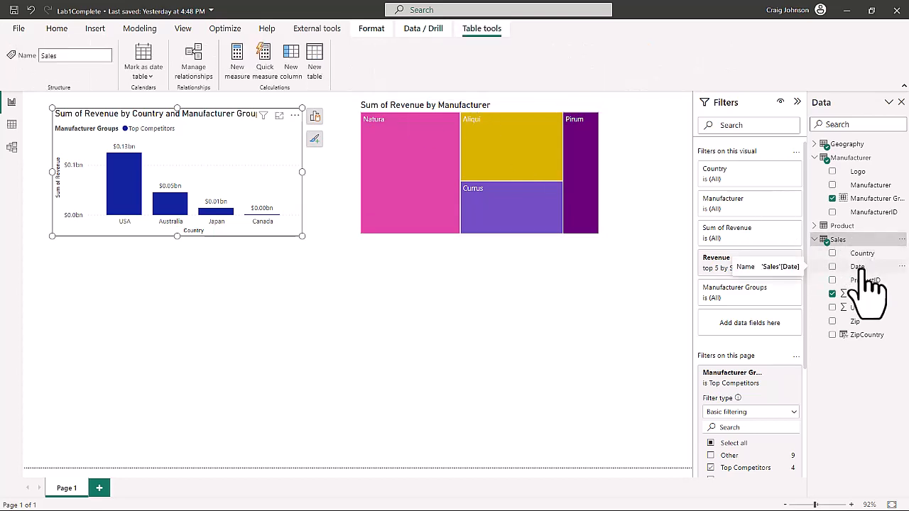
click(13, 10)
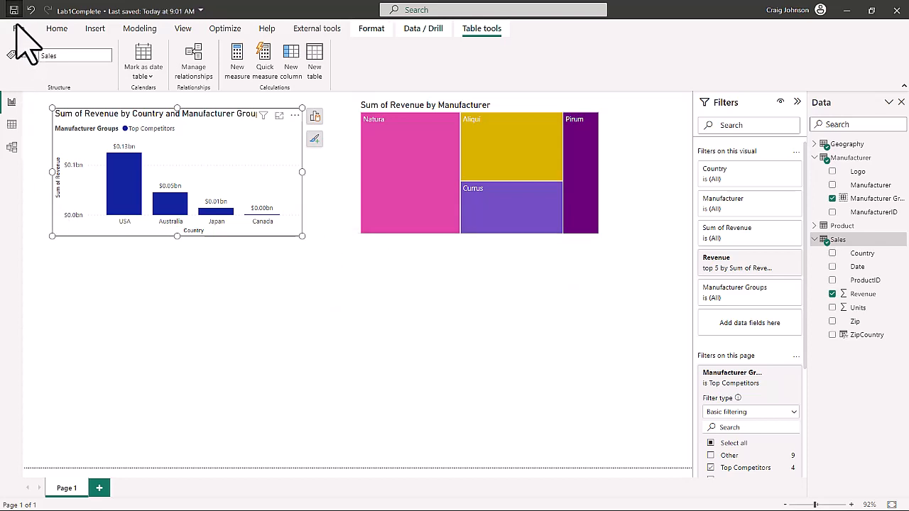
- Enable Auto date/time under time intelligence in the current file's data load options
click(17, 28)
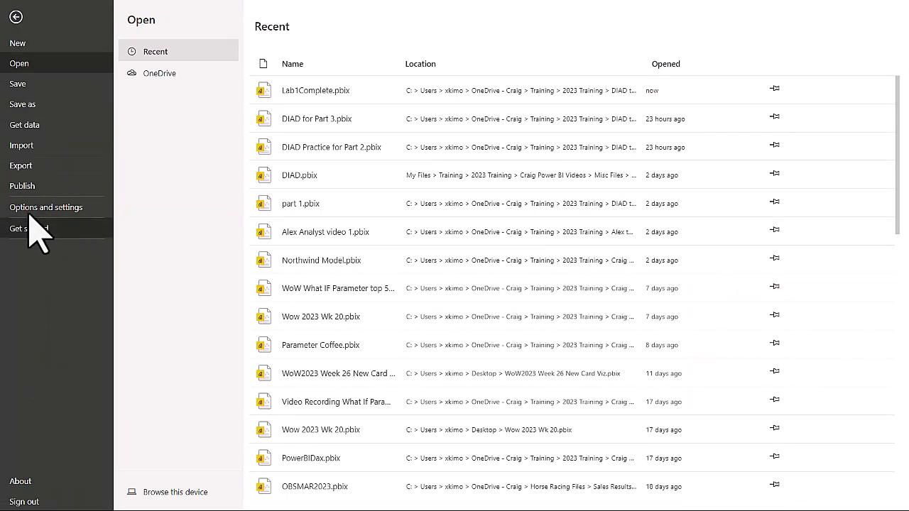
click(29, 208)
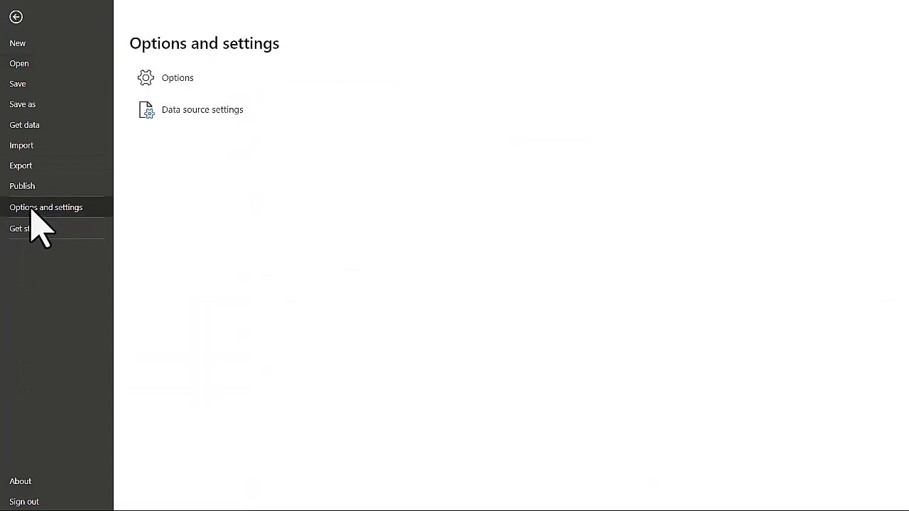
click(175, 81)
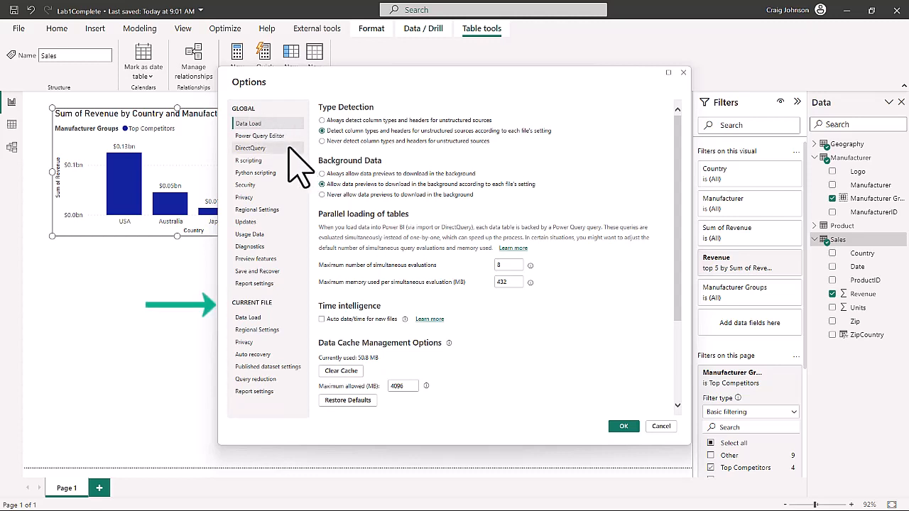
click(257, 333)
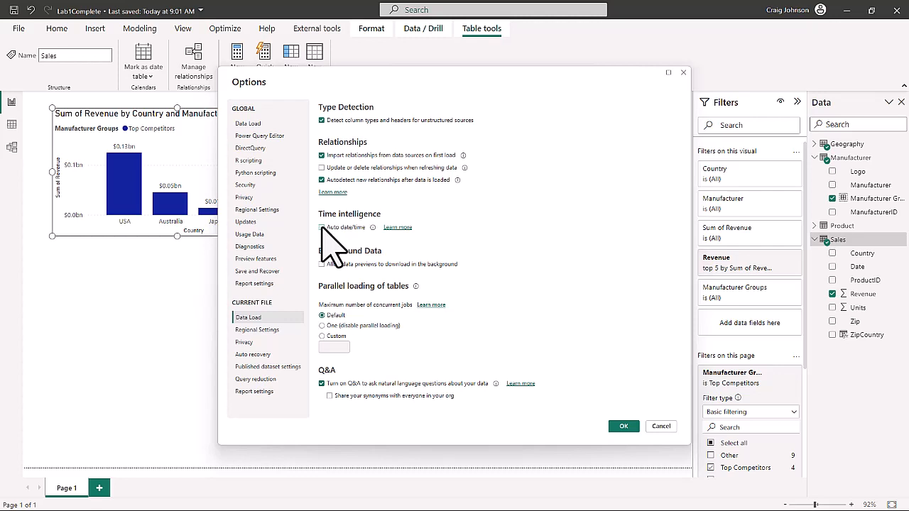
click(257, 331)
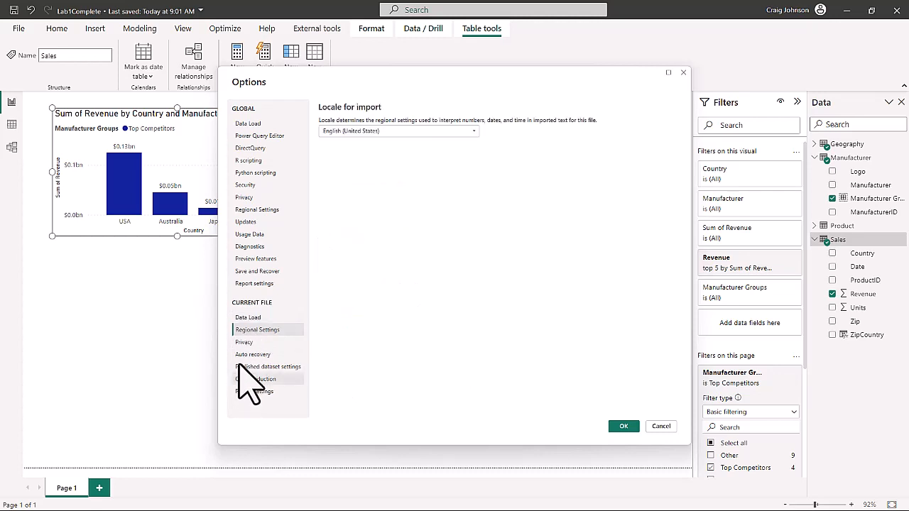
click(239, 342)
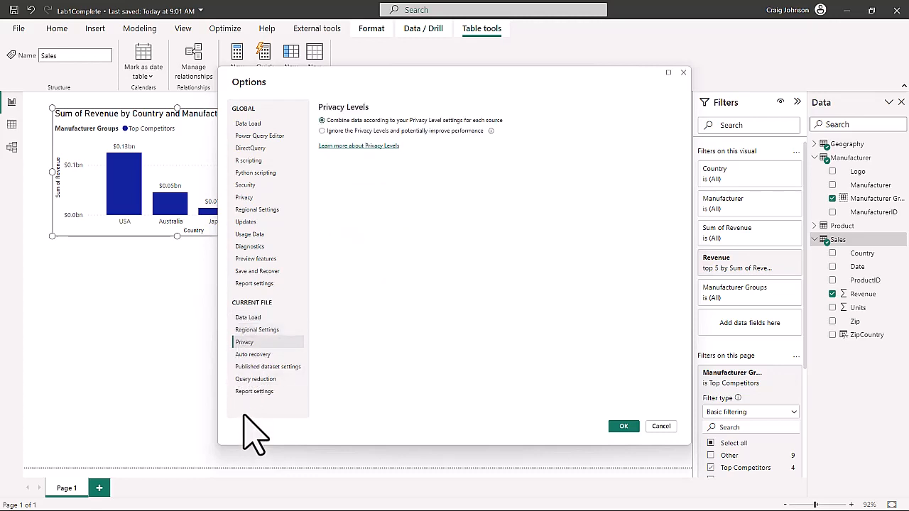
click(246, 319)
click(322, 227)
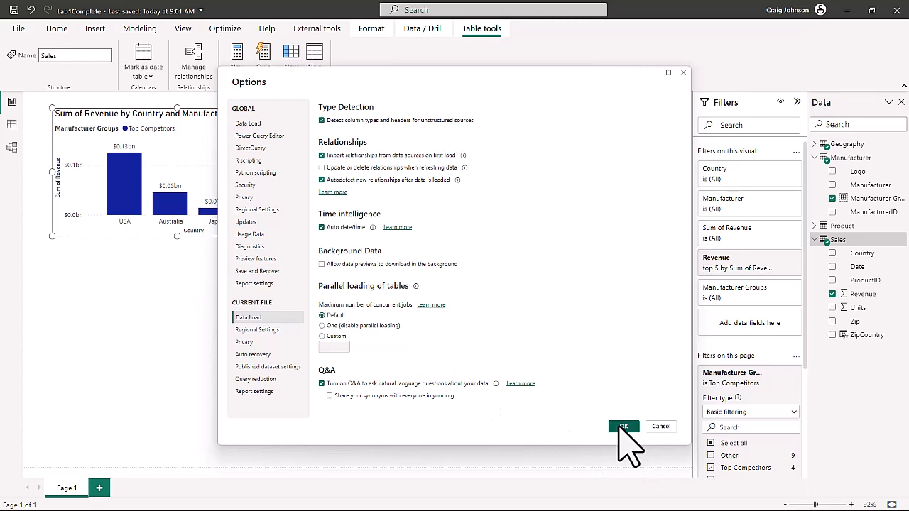
click(623, 427)
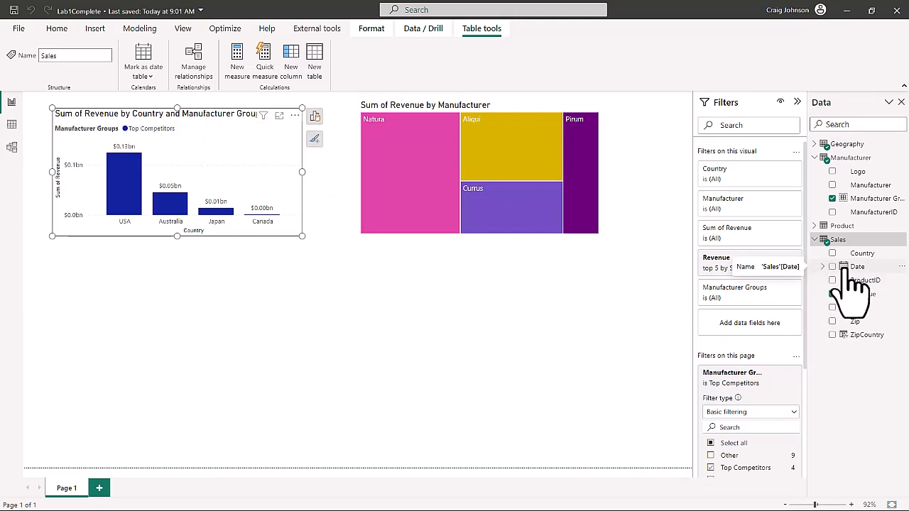
- Expand the Date field in the Sales table and examine the levels of its Date Hierarchy
click(823, 267)
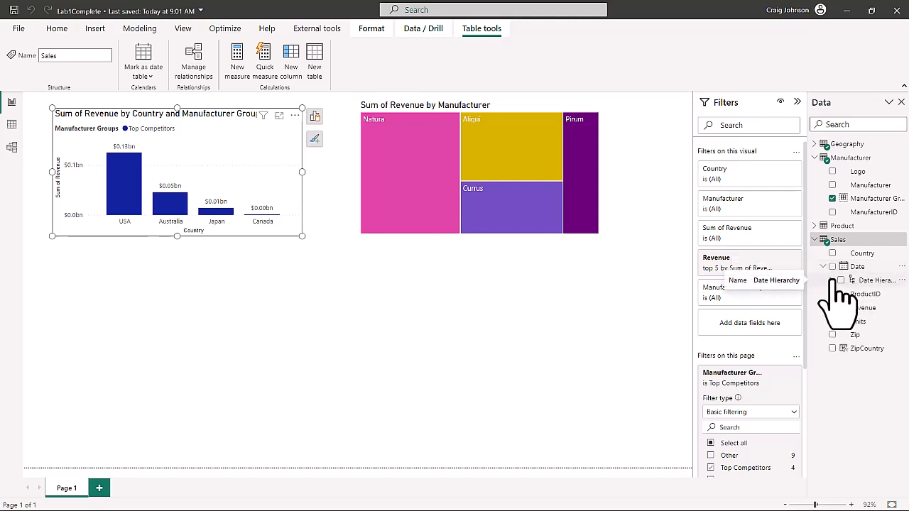
click(831, 281)
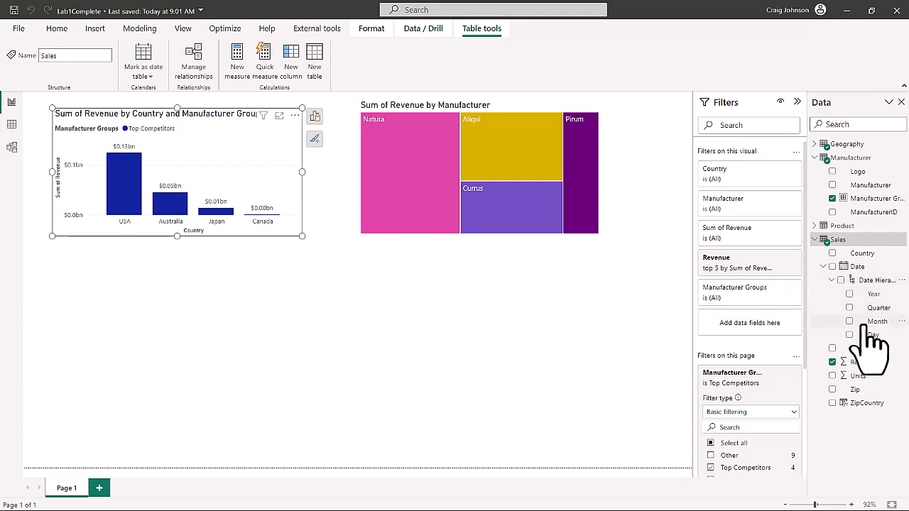
click(830, 279)
click(823, 267)
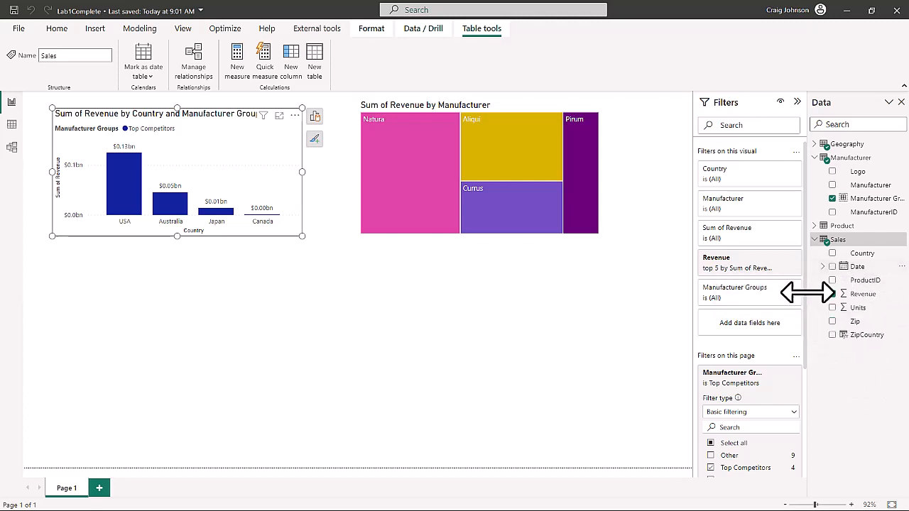
click(823, 267)
click(831, 308)
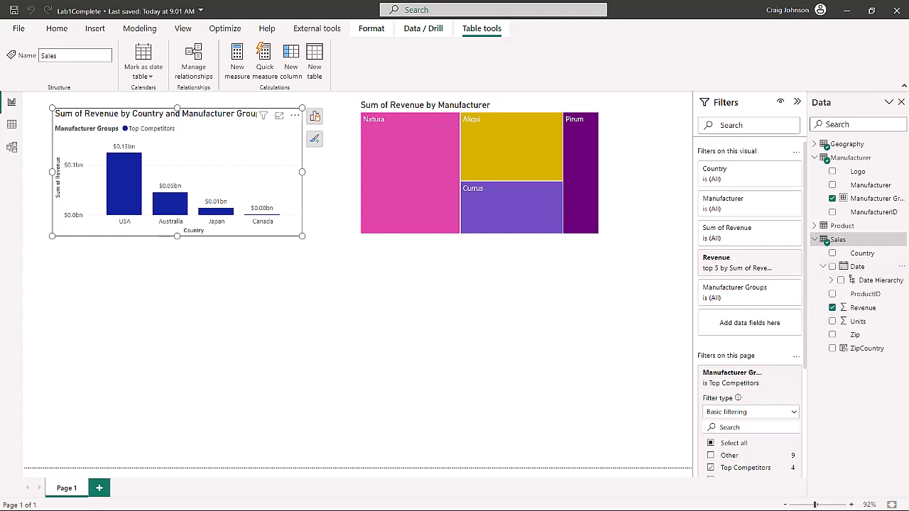
- Insert a clustered column chart, placing it in the empty area below the treemap and sizing it to fit there
click(331, 152)
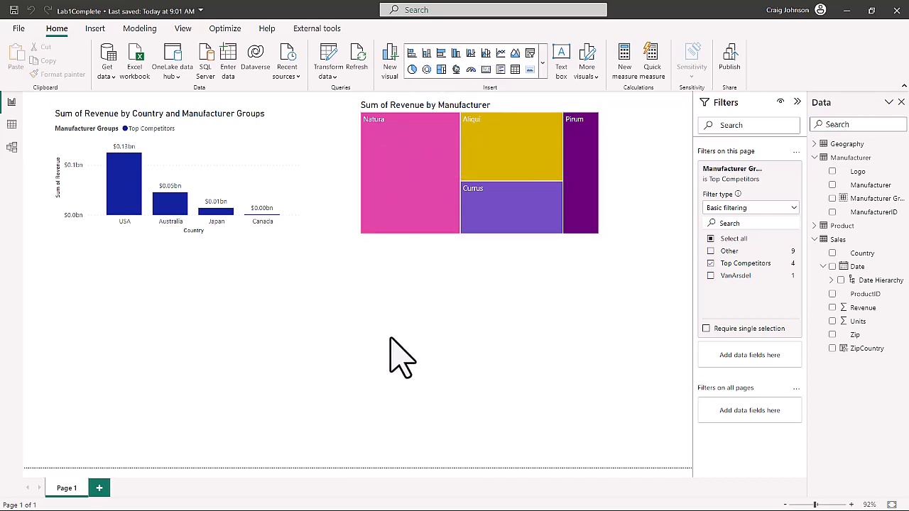
click(455, 53)
drag(642, 128, 299, 291)
drag(346, 398, 470, 450)
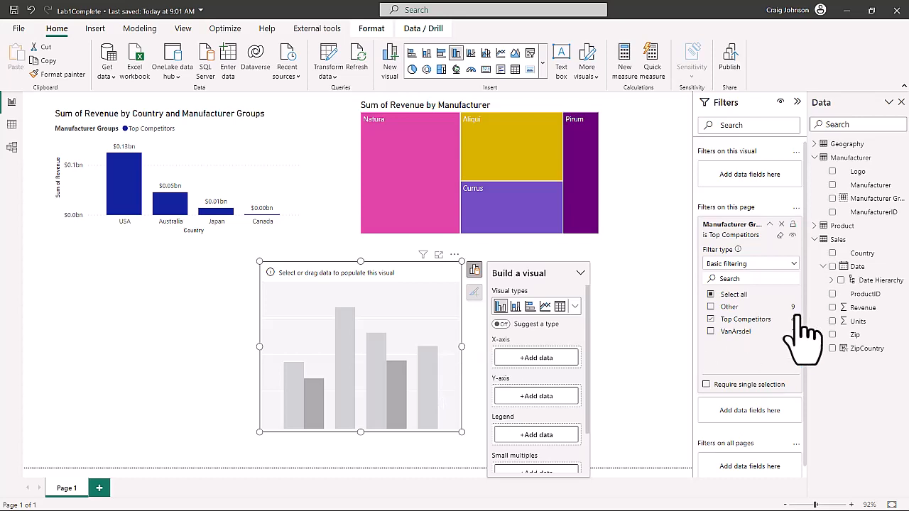
scroll(540, 434, down, 2)
scroll(541, 434, up, 2)
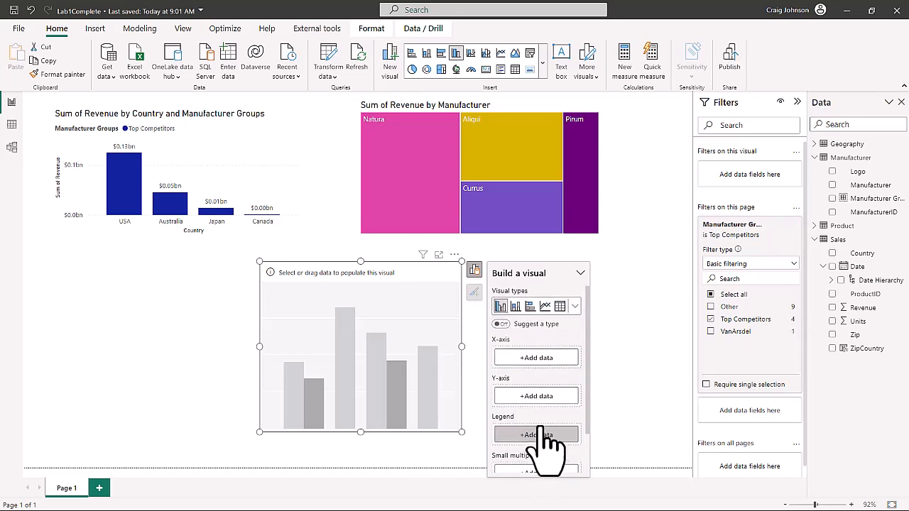
- Assign the Date Hierarchy from the Sales table to the new chart's X-axis
click(537, 358)
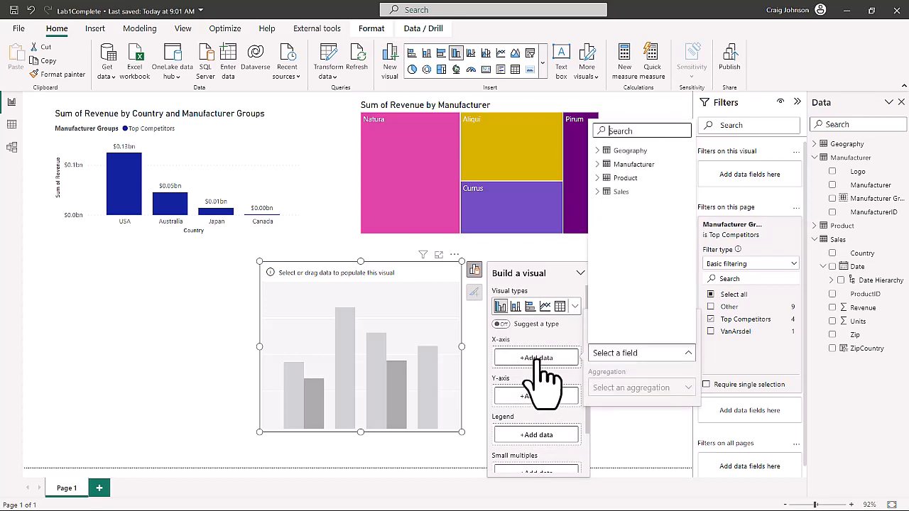
click(599, 193)
click(605, 219)
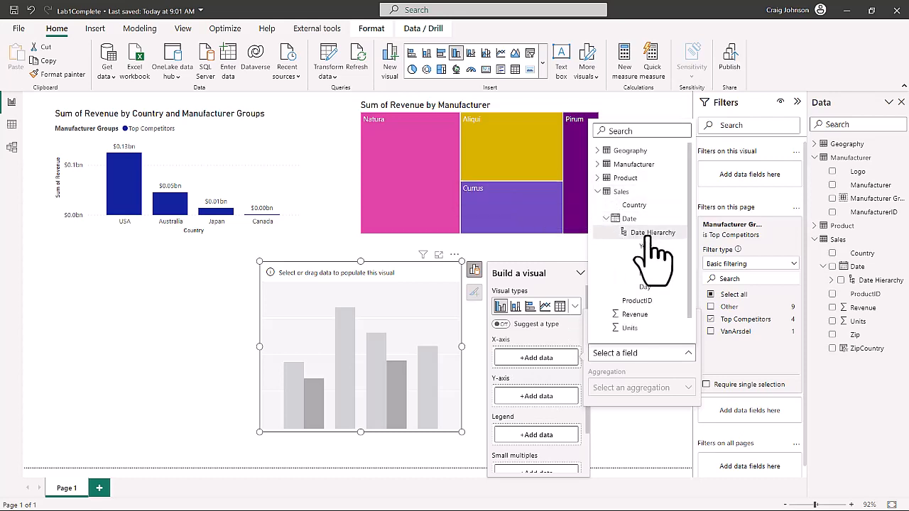
click(642, 233)
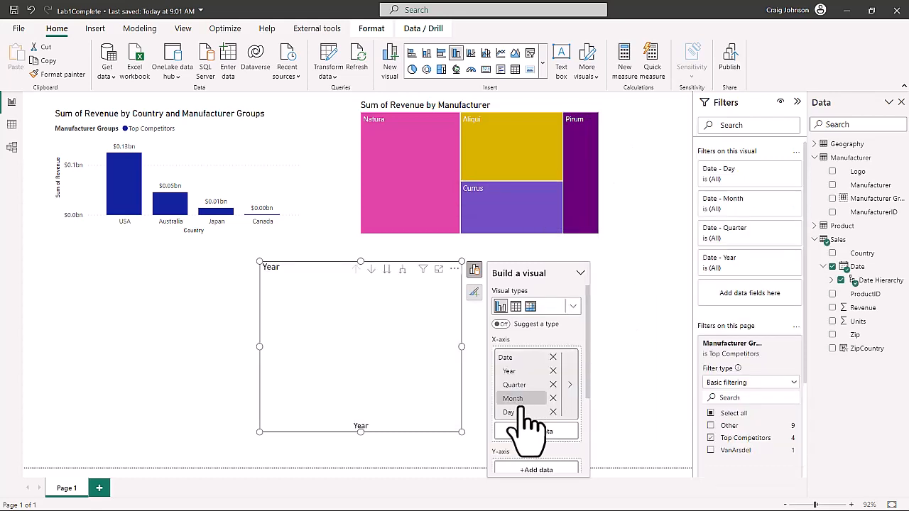
- Assign Revenue from the Sales table to the new chart's Y-axis and widen the chart
scroll(543, 440, down, 3)
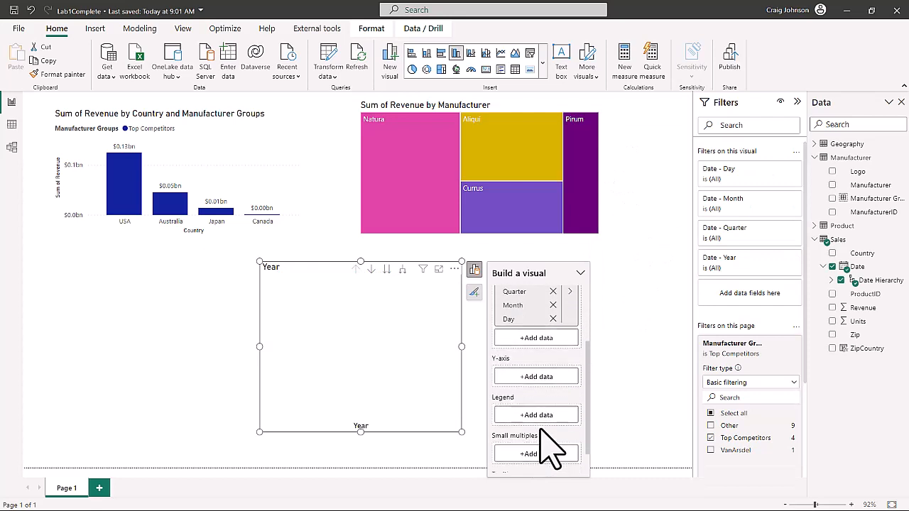
click(536, 376)
click(609, 211)
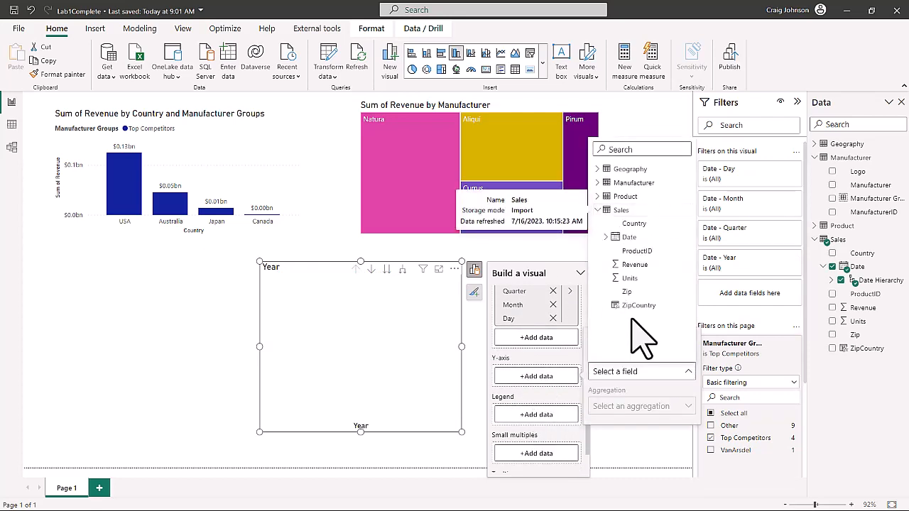
click(636, 265)
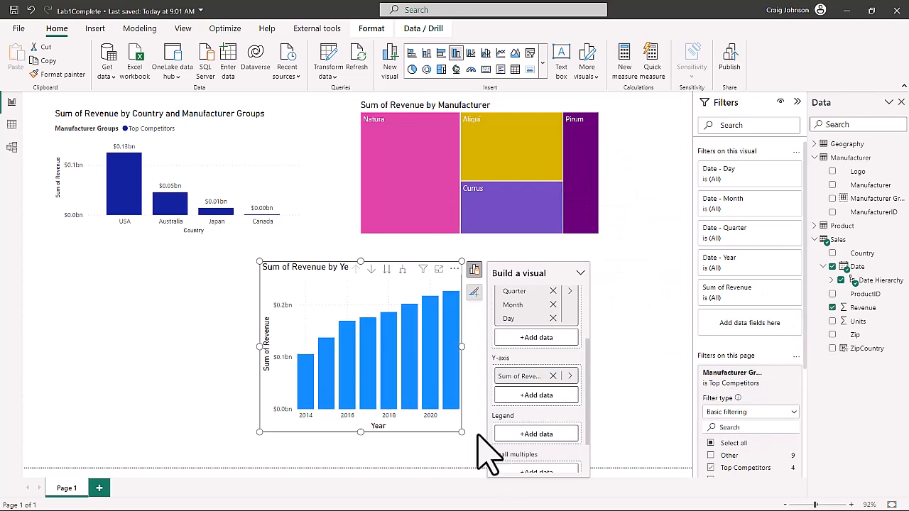
drag(462, 431, 545, 433)
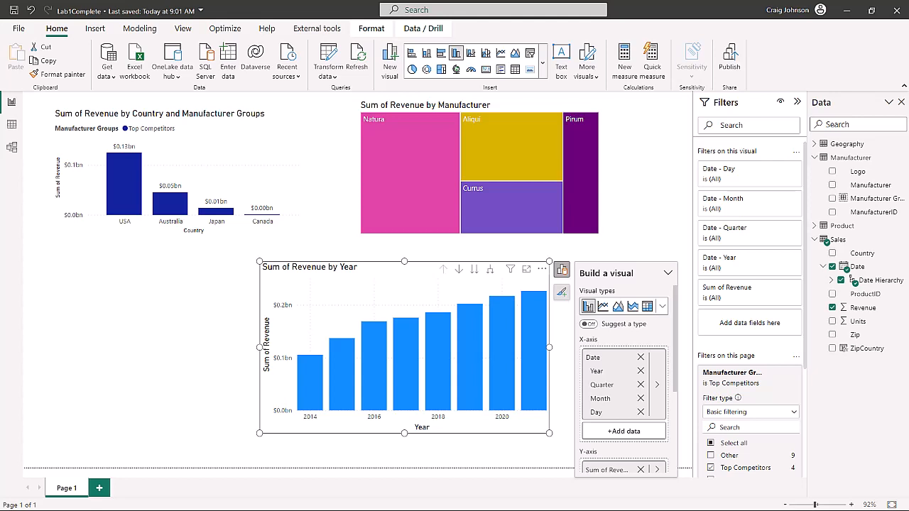
- Cross-highlight the other visuals by the 2015 column of the yearly chart and clear the highlight
click(349, 376)
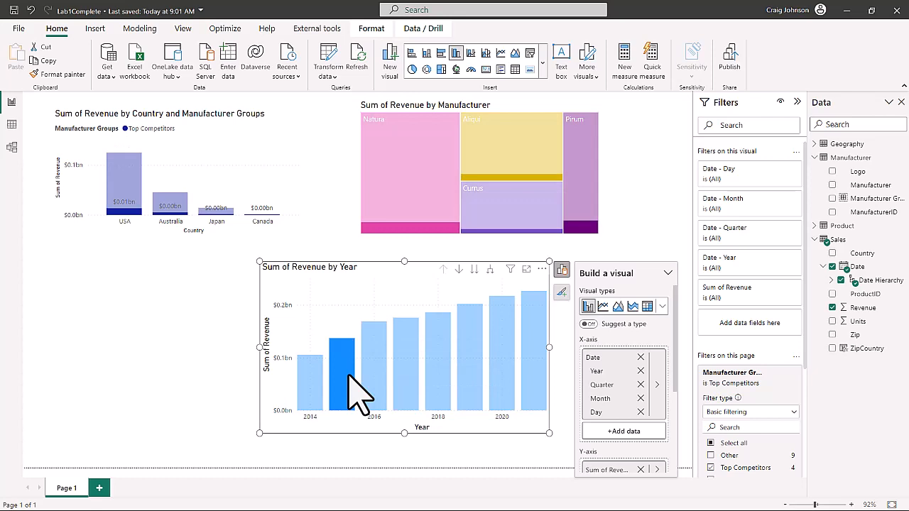
click(349, 378)
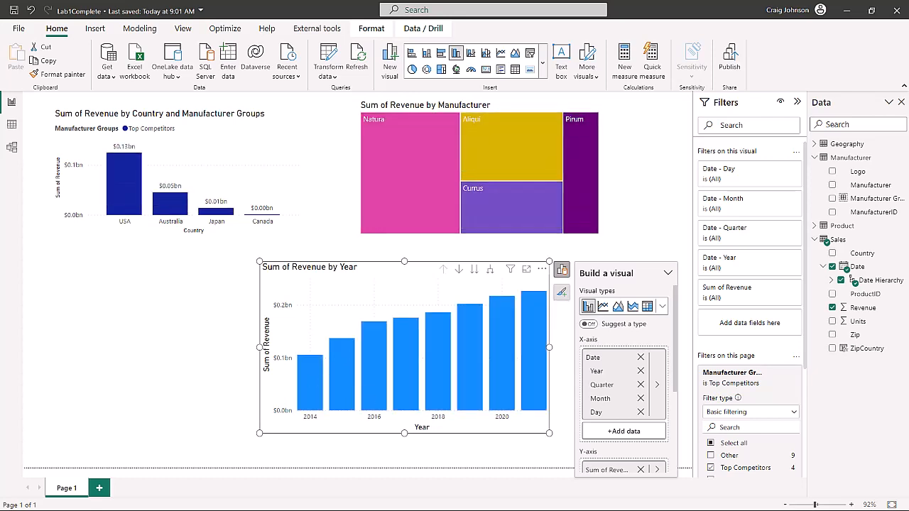
- Remove Manufacturer Groups from the legend of the revenue by country chart
click(213, 165)
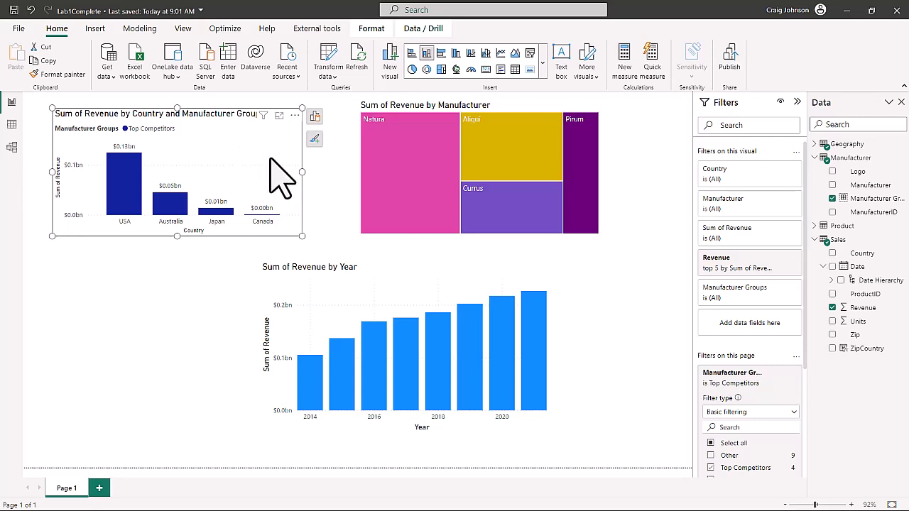
click(314, 117)
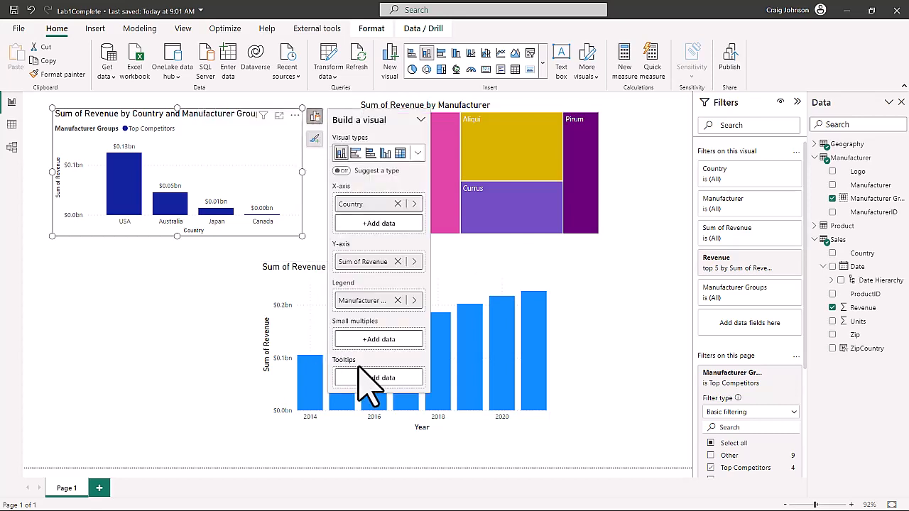
click(398, 300)
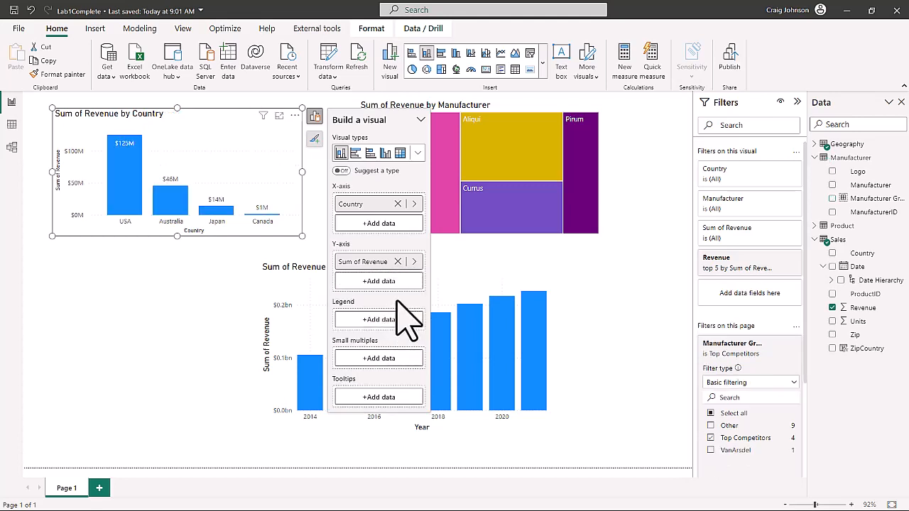
click(127, 320)
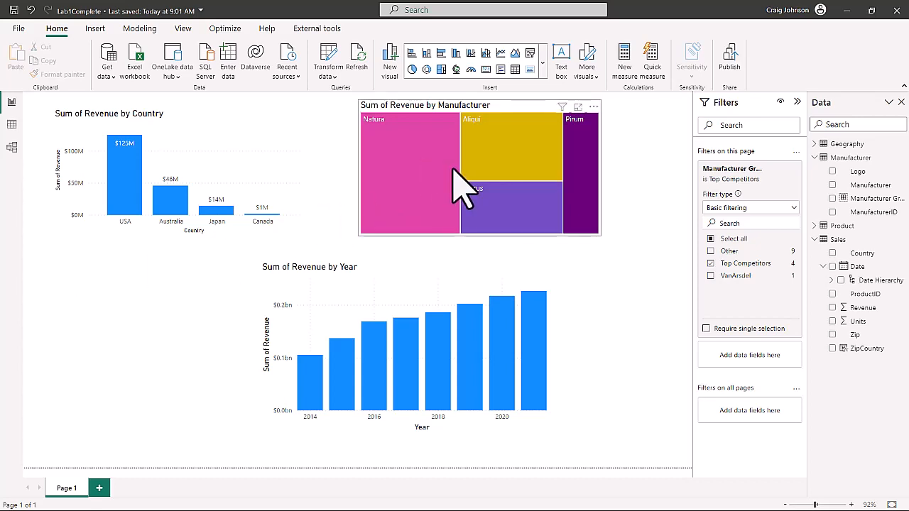
- Check the Natura and Currus revenue in the treemap, and set the page-level Manufacturer Groups filter to include all groups
mouse_move(445, 179)
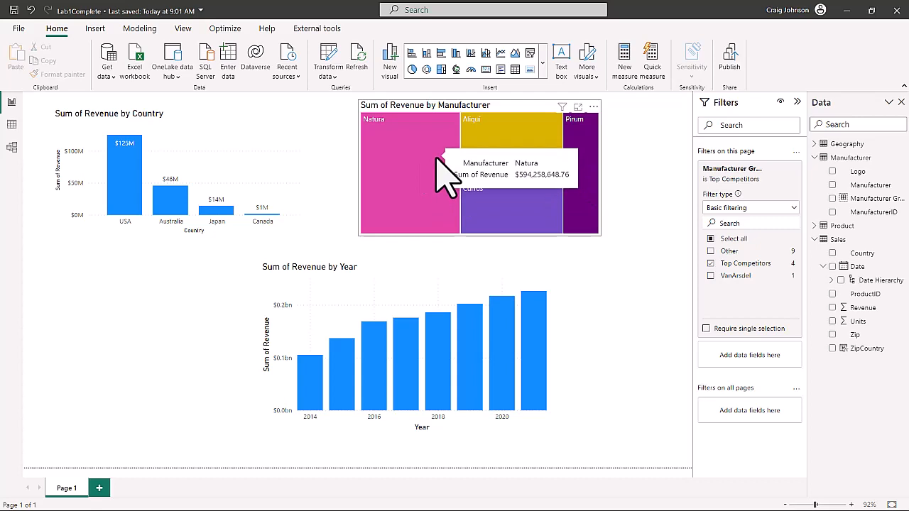
mouse_move(538, 216)
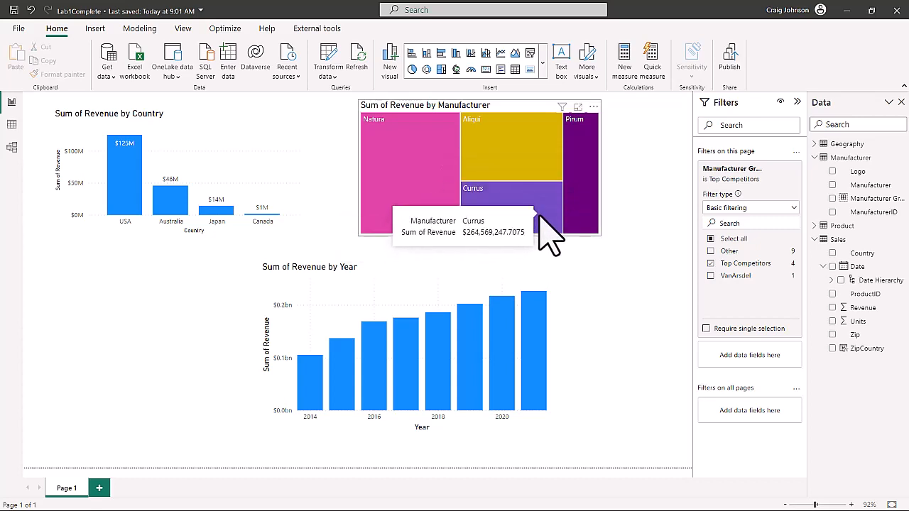
click(710, 239)
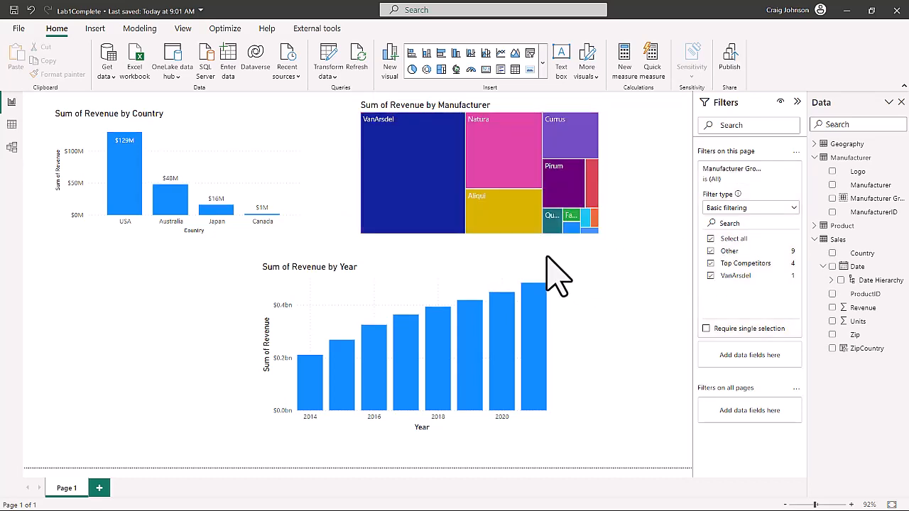
- Cross-highlight the charts by VanArsdel in the treemap, examine Australia's highlighted revenue and select the Australia column
click(426, 192)
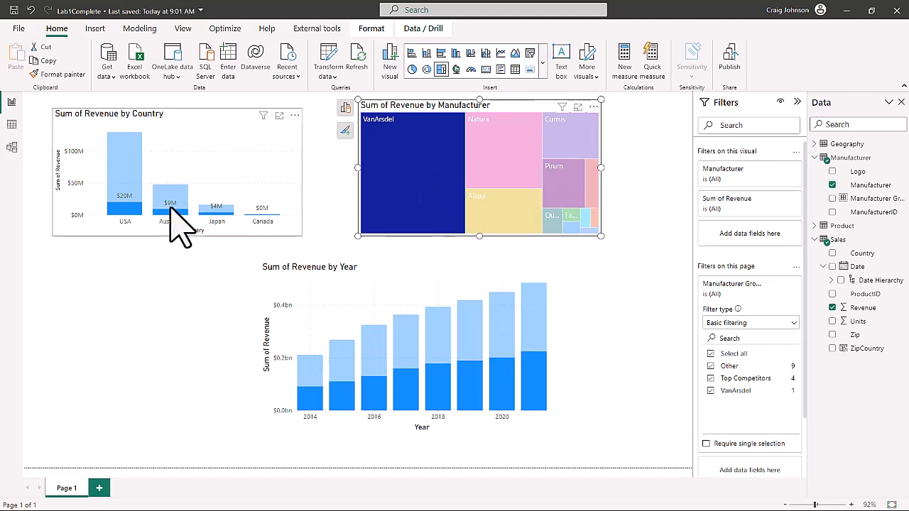
mouse_move(169, 206)
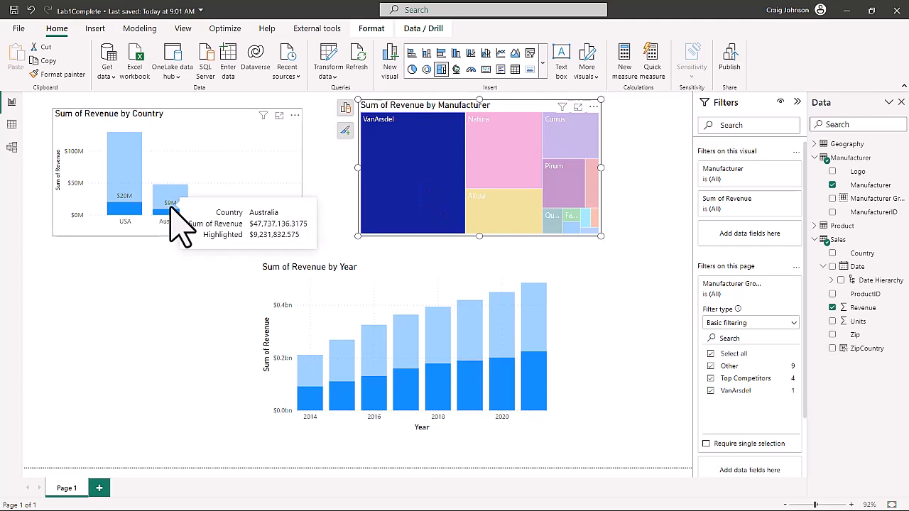
click(171, 203)
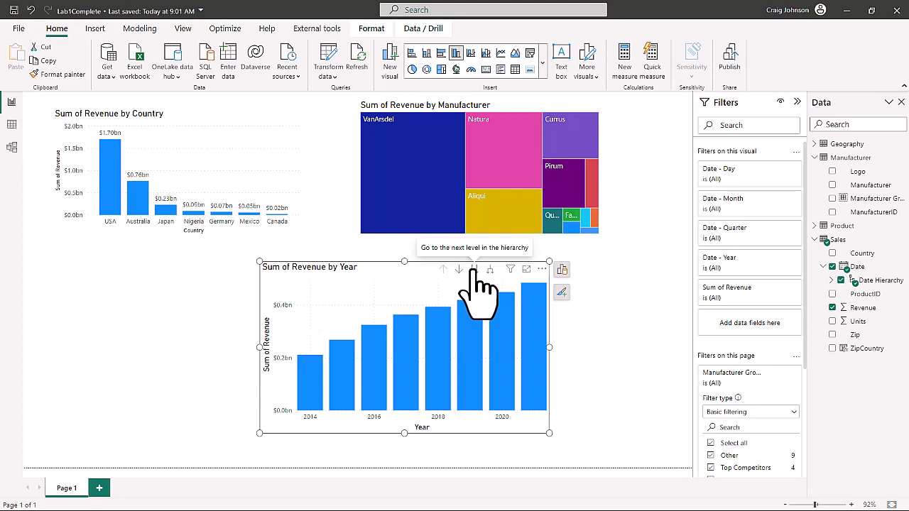
- Expand the Date Hierarchy in the Sales table to show its Year, Quarter, Month and Day levels
click(831, 281)
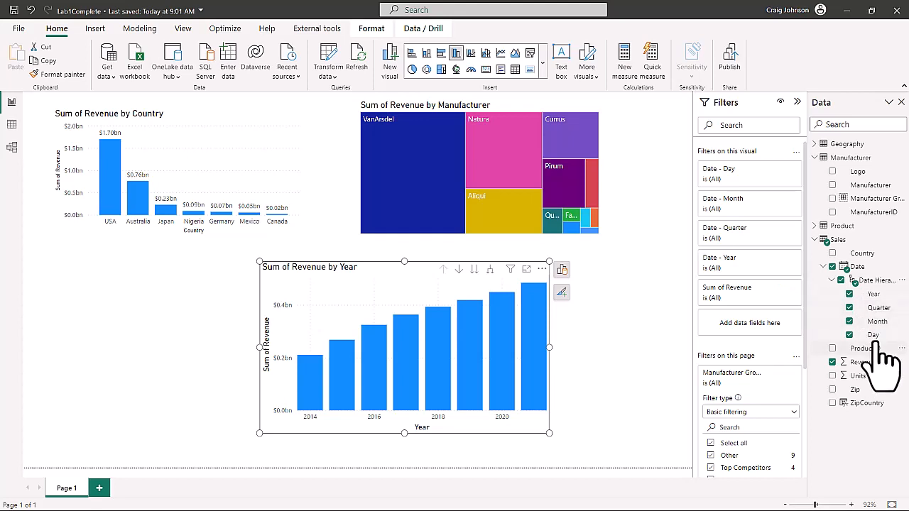
- Step the revenue by year chart down the date hierarchy through the Quarter and Month levels to the Day level
click(474, 270)
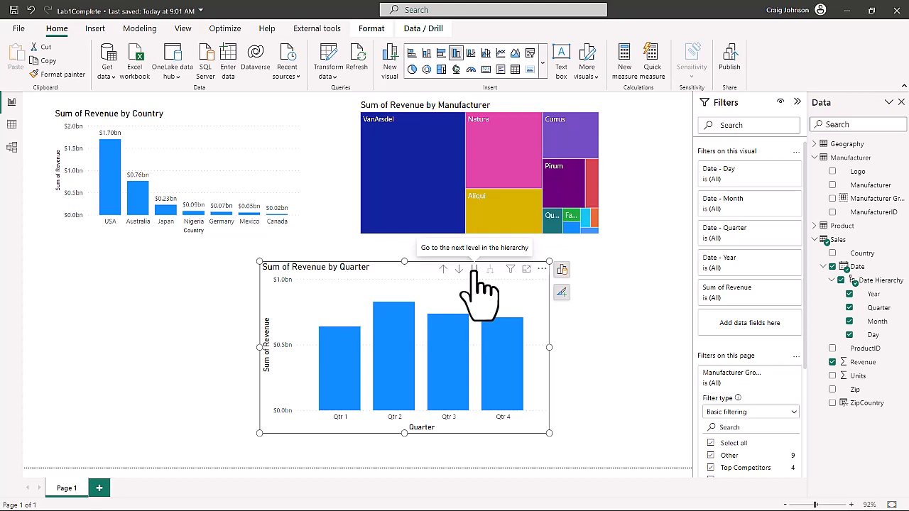
click(474, 270)
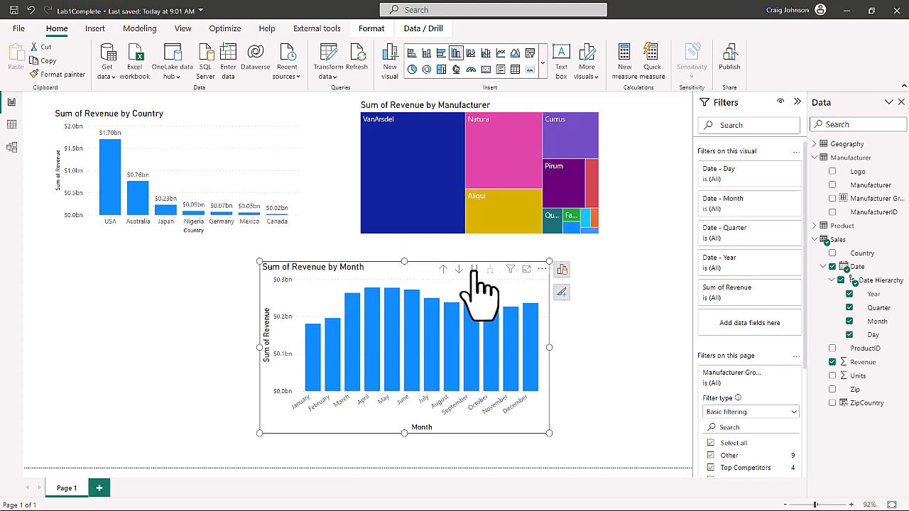
click(474, 270)
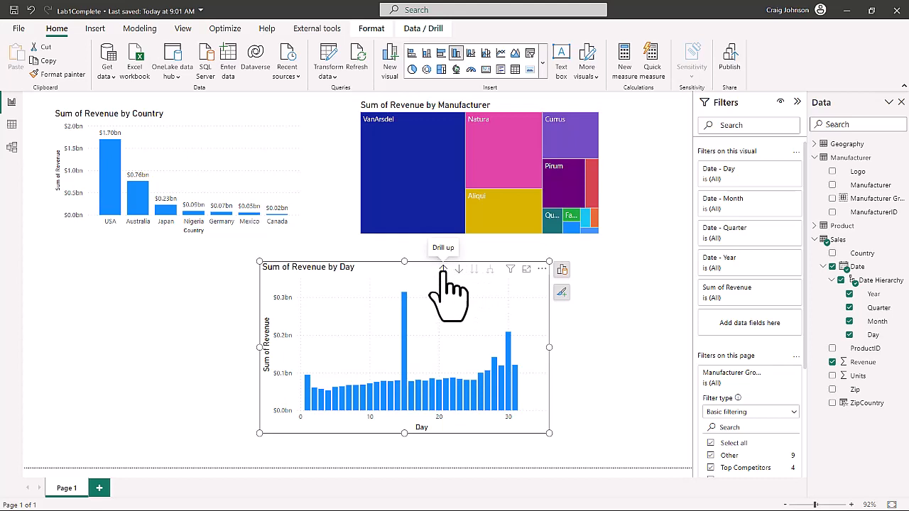
- Drill the revenue by day chart back up through Month and Quarter to the Year level
click(442, 270)
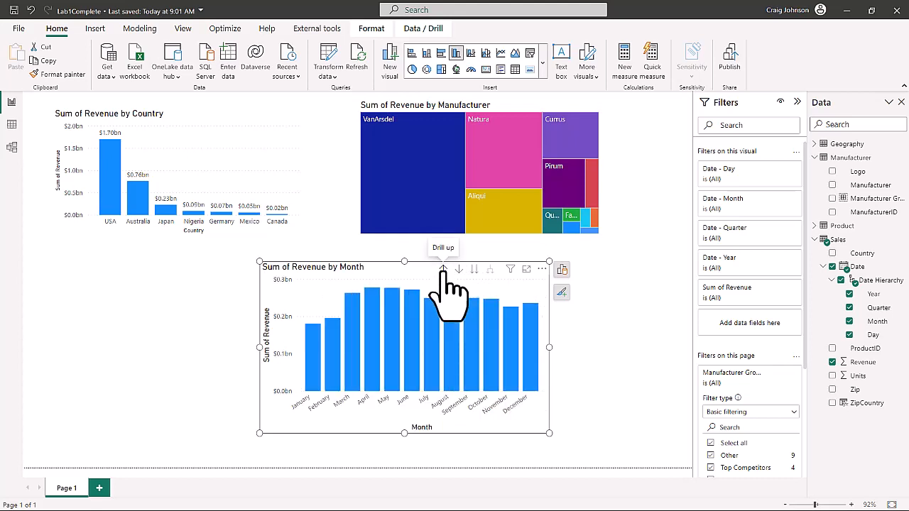
click(443, 270)
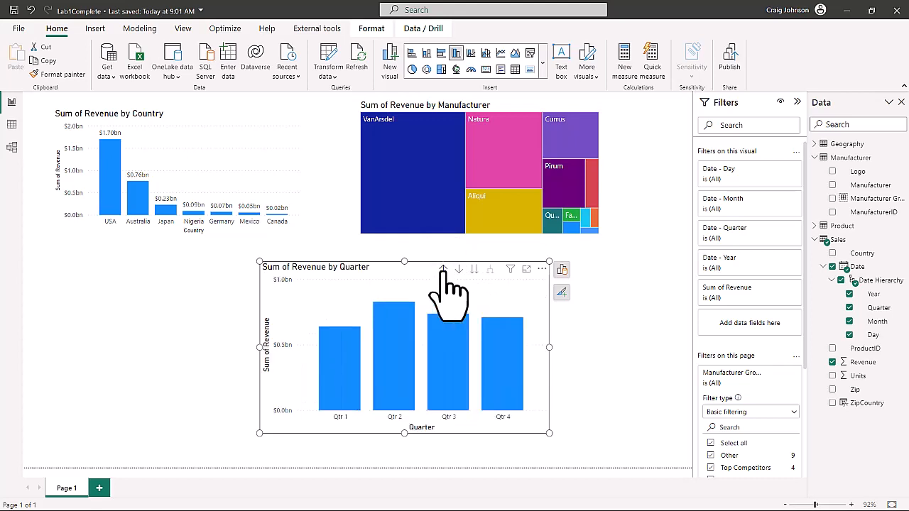
click(442, 270)
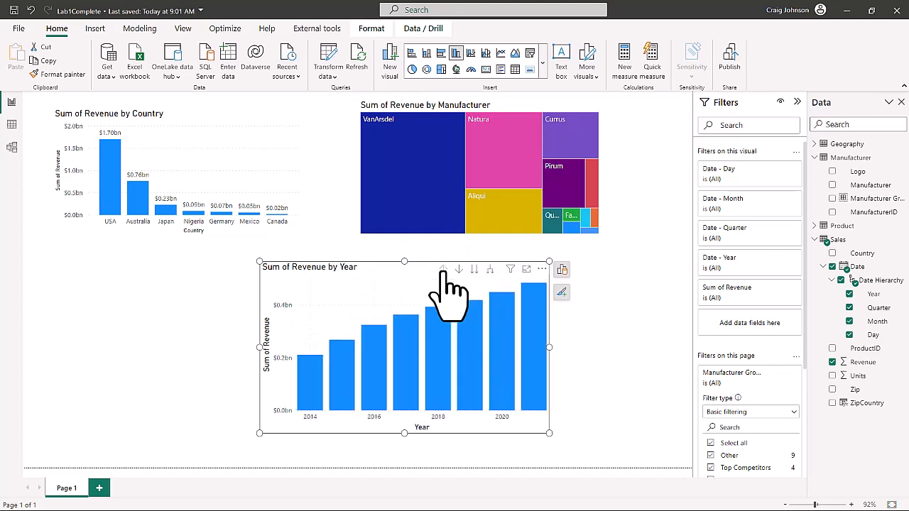